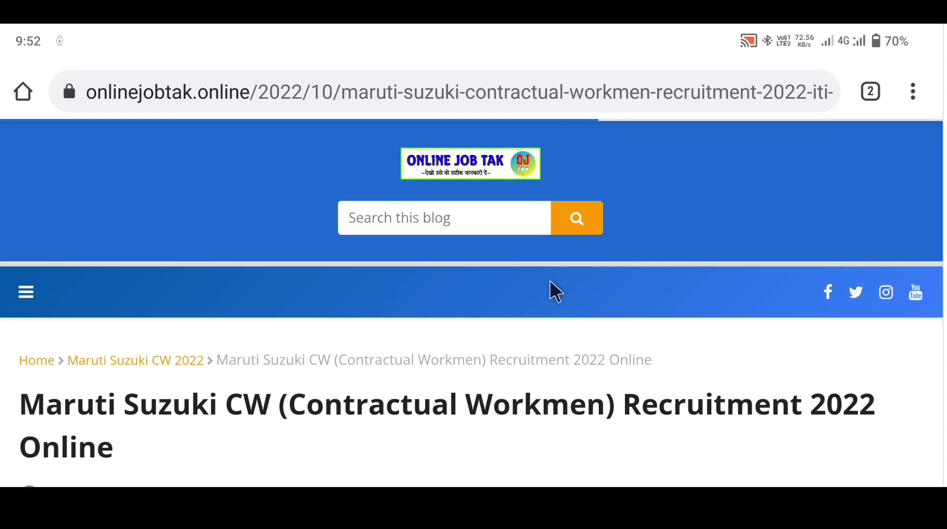
# Step: Read through the Maruti Suzuki CW Recruitment 2022 post, from the overview to the apply and notification links
pyautogui.scroll(-5, 551, 282)
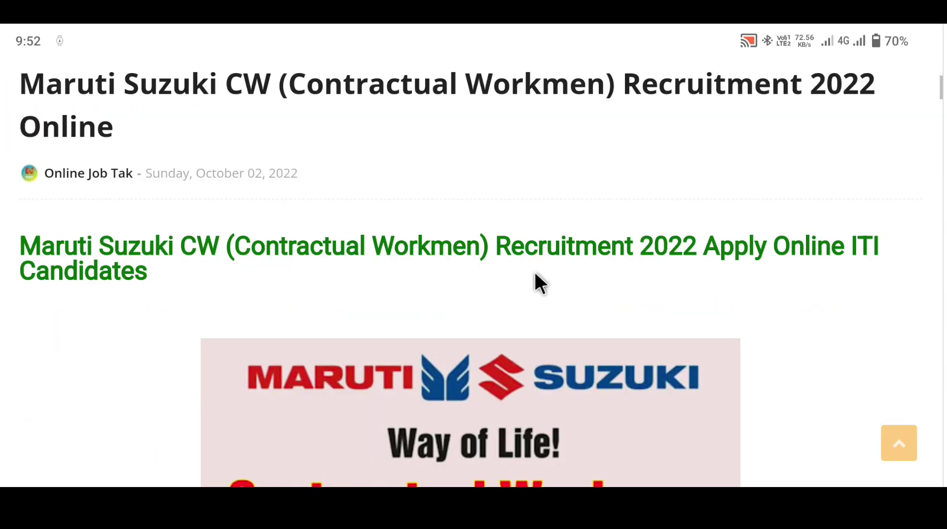
pyautogui.scroll(-5, 538, 277)
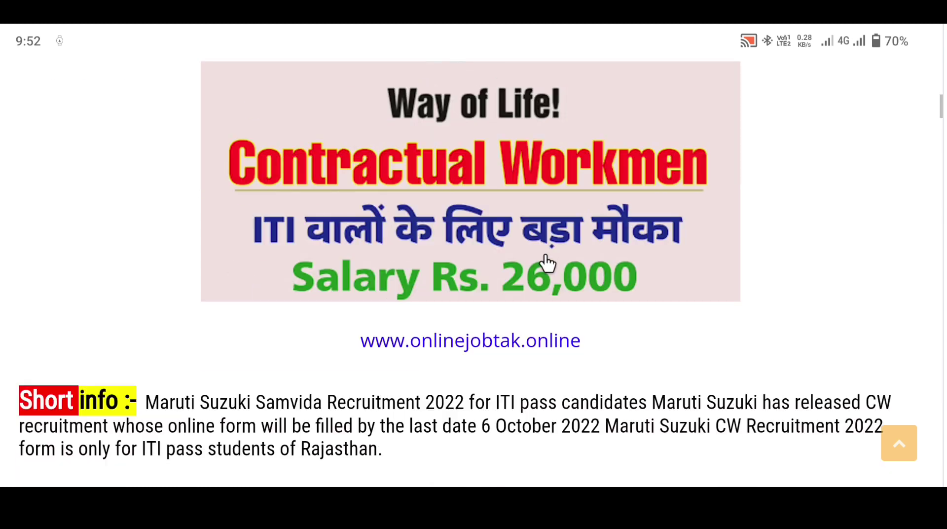
pyautogui.scroll(-3, 549, 263)
pyautogui.scroll(-3, 550, 262)
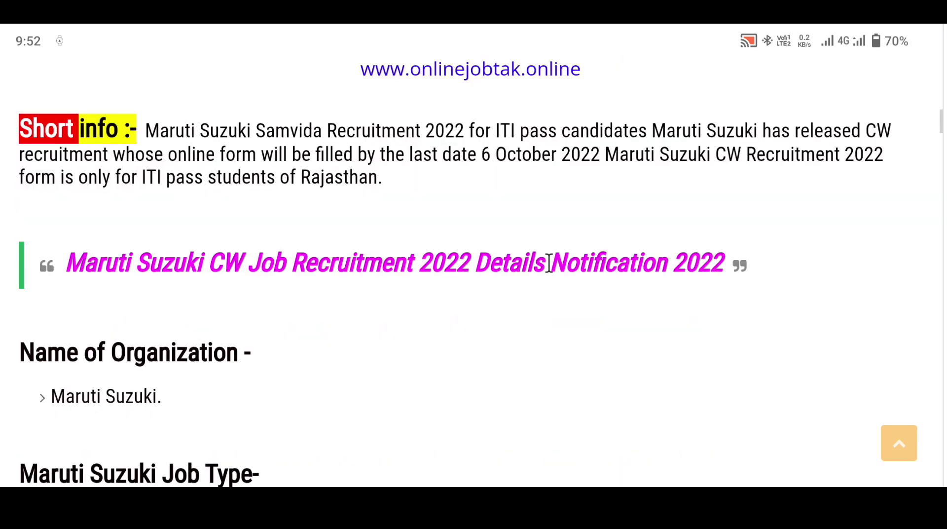
pyautogui.scroll(-3, 551, 259)
pyautogui.scroll(-6, 408, 251)
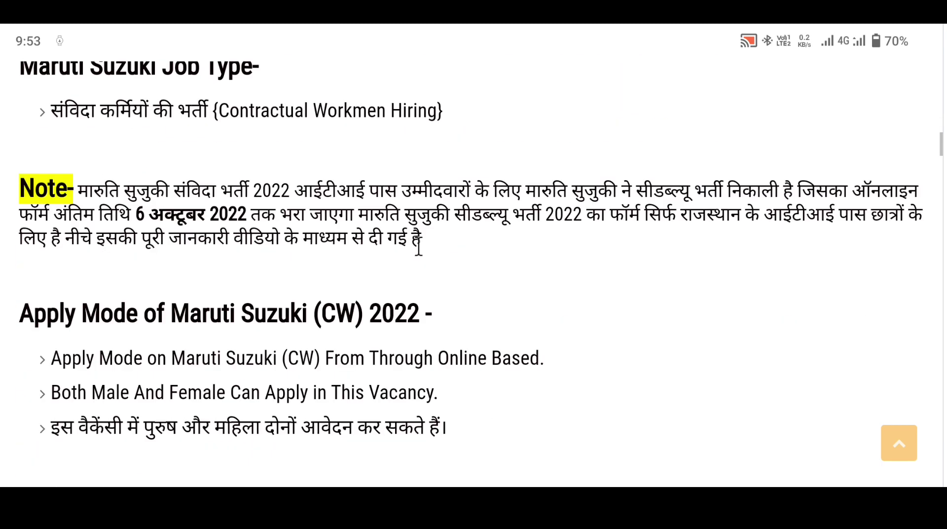
pyautogui.scroll(-13, 423, 246)
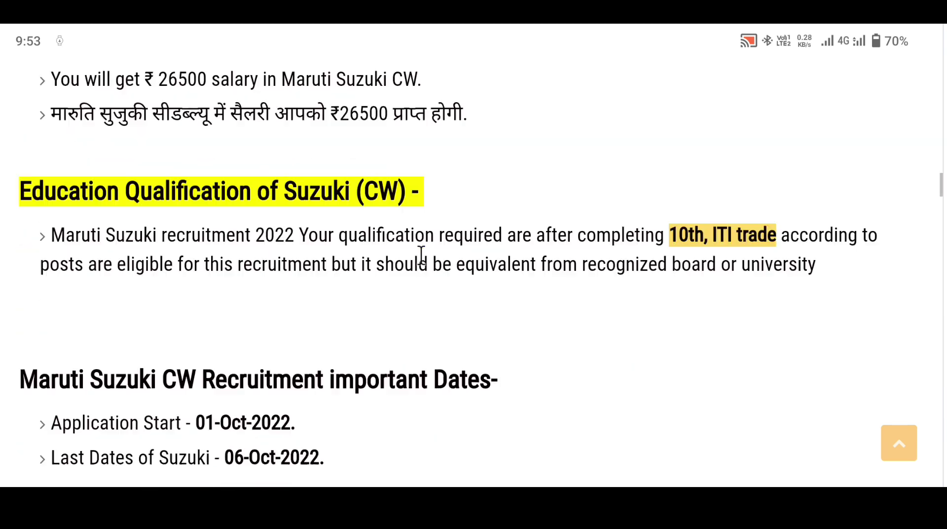
pyautogui.scroll(-9, 420, 255)
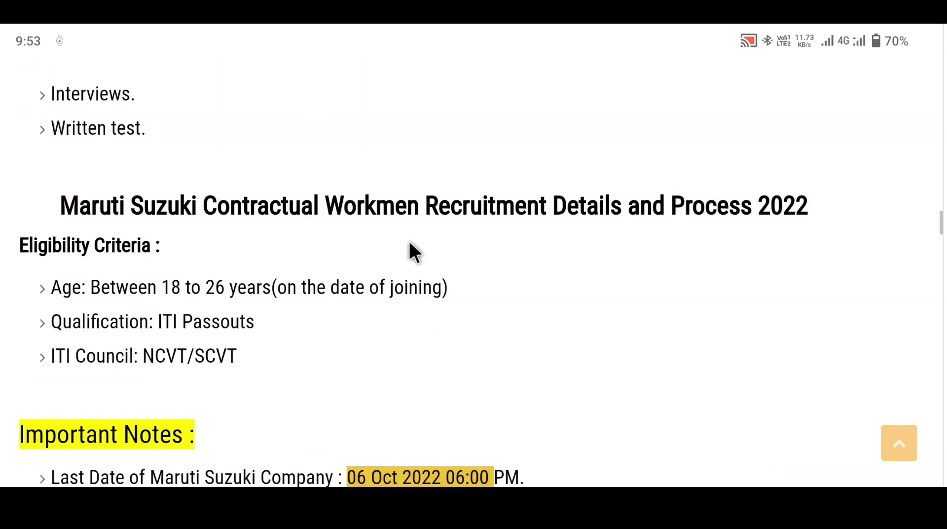
pyautogui.scroll(-8, 409, 251)
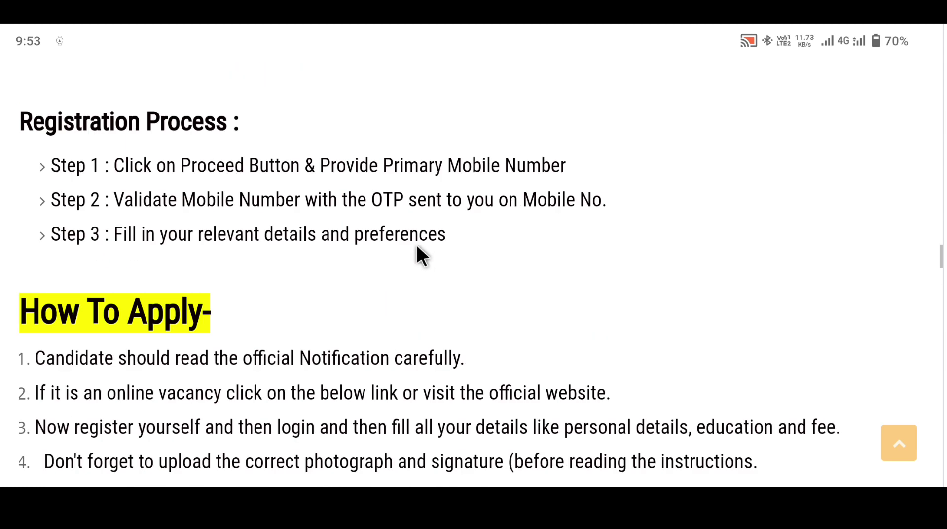
pyautogui.scroll(-5, 425, 241)
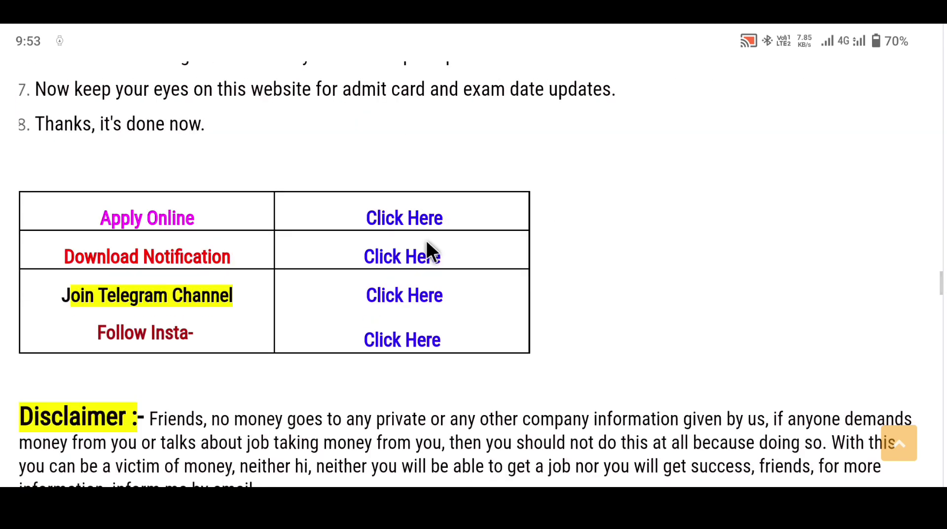
pyautogui.scroll(-1, 426, 239)
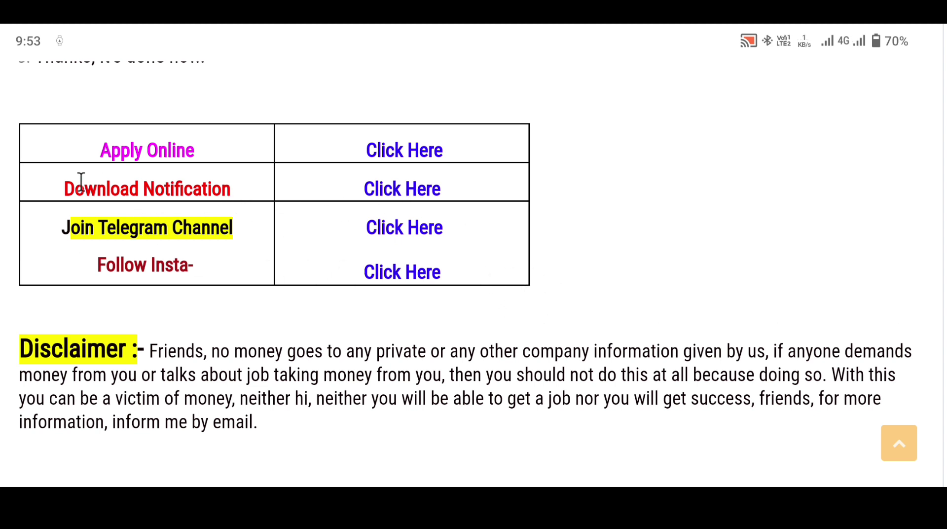
pyautogui.moveTo(77, 190); pyautogui.dragTo(222, 193)
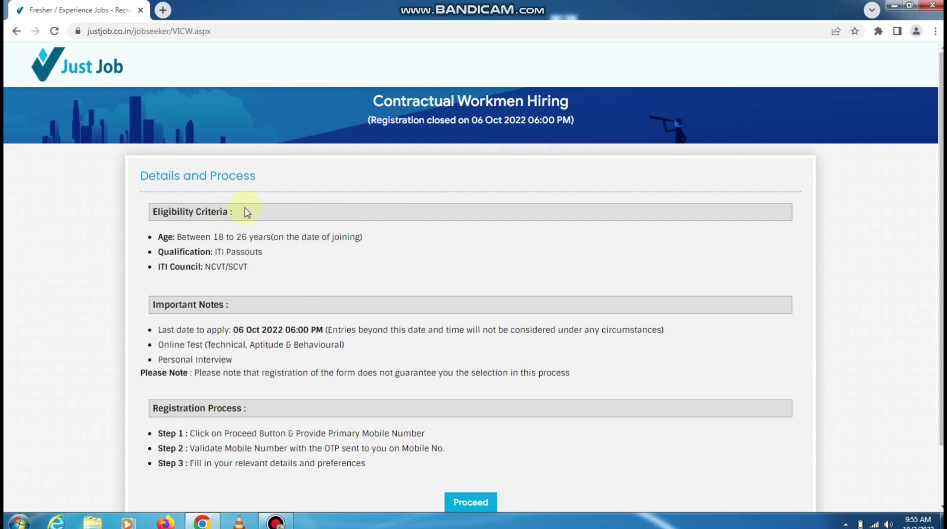
# Step: Review the age, qualification and ITI council requirements under Eligibility Criteria on the Contractual Workmen Hiring page
pyautogui.moveTo(151, 178); pyautogui.dragTo(383, 184)
pyautogui.click(249, 220)
pyautogui.scroll(-2, 212, 247)
pyautogui.scroll(2, 197, 242)
pyautogui.moveTo(153, 211); pyautogui.dragTo(232, 212)
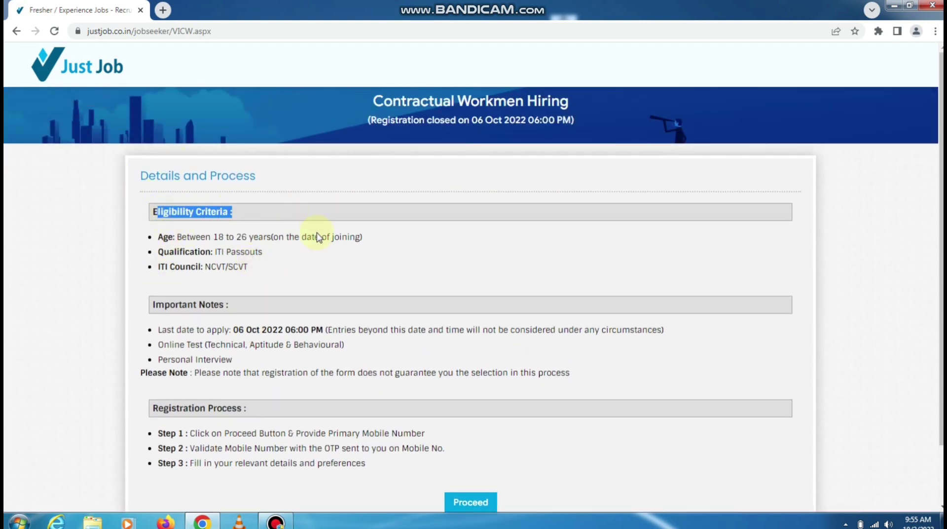
pyautogui.click(317, 236)
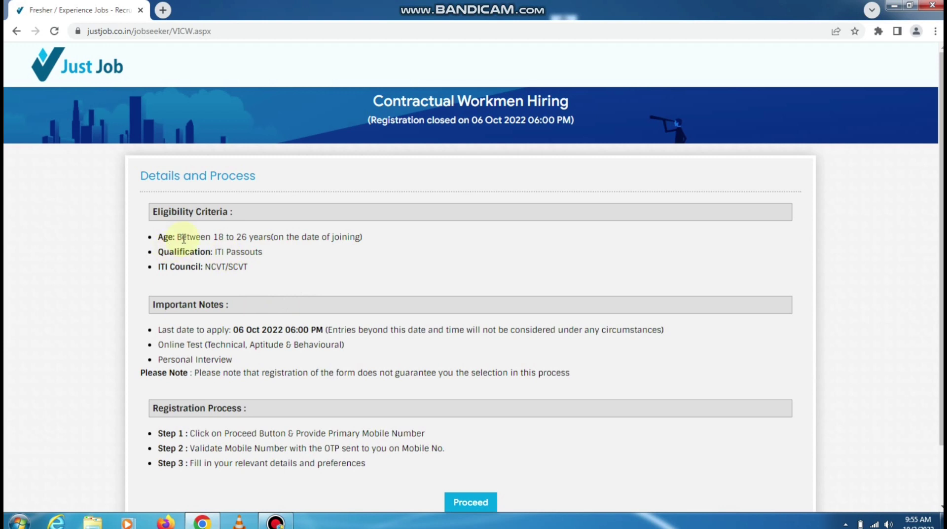
pyautogui.moveTo(212, 239); pyautogui.dragTo(363, 241)
pyautogui.moveTo(176, 253); pyautogui.dragTo(302, 253)
pyautogui.click(269, 257)
pyautogui.moveTo(207, 270); pyautogui.dragTo(256, 271)
pyautogui.click(332, 268)
# Step: Review the Important Notes and the three Registration Process steps on the hiring page
pyautogui.scroll(-1, 274, 295)
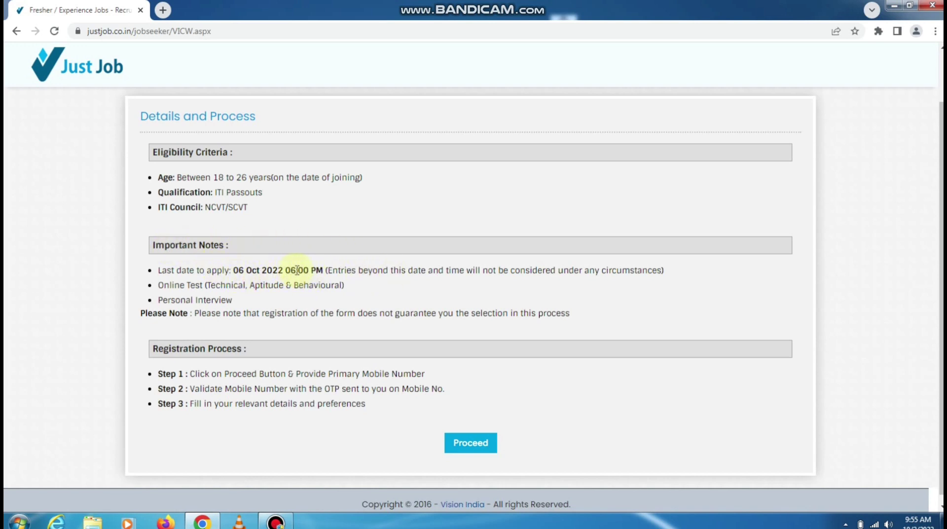
pyautogui.scroll(-1, 433, 387)
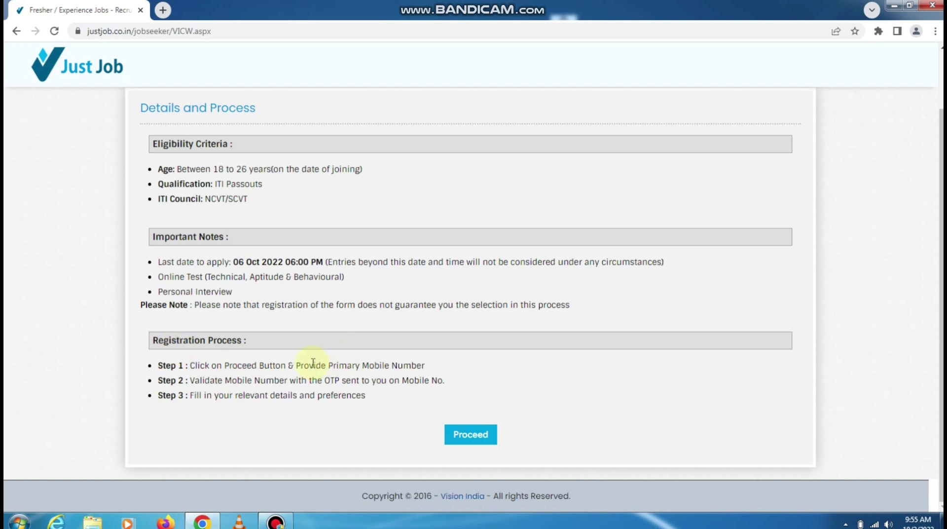
pyautogui.moveTo(220, 366); pyautogui.dragTo(425, 366)
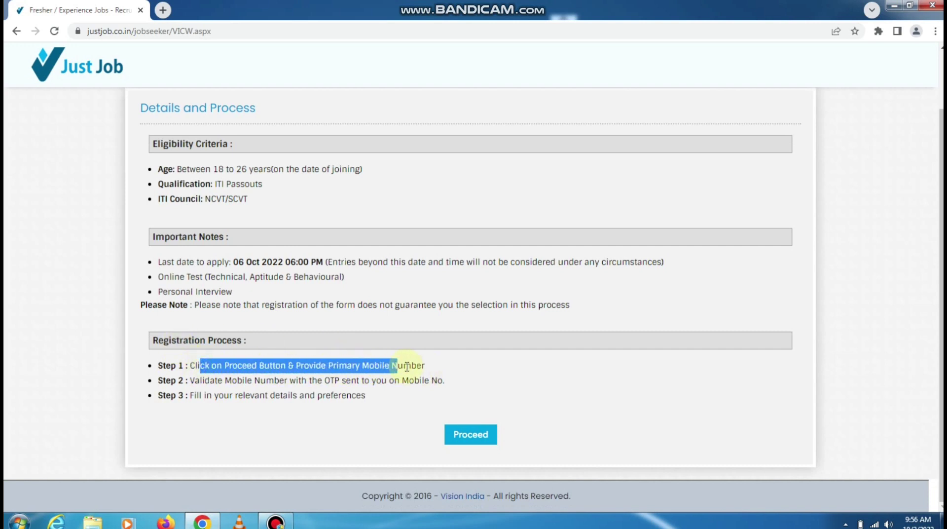
pyautogui.moveTo(217, 380); pyautogui.dragTo(470, 380)
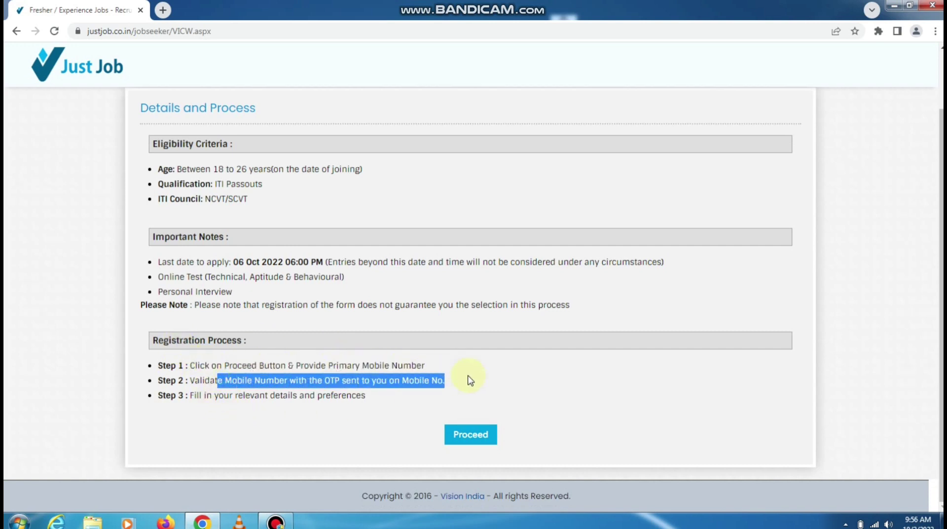
pyautogui.moveTo(200, 397); pyautogui.dragTo(393, 399)
pyautogui.click(395, 400)
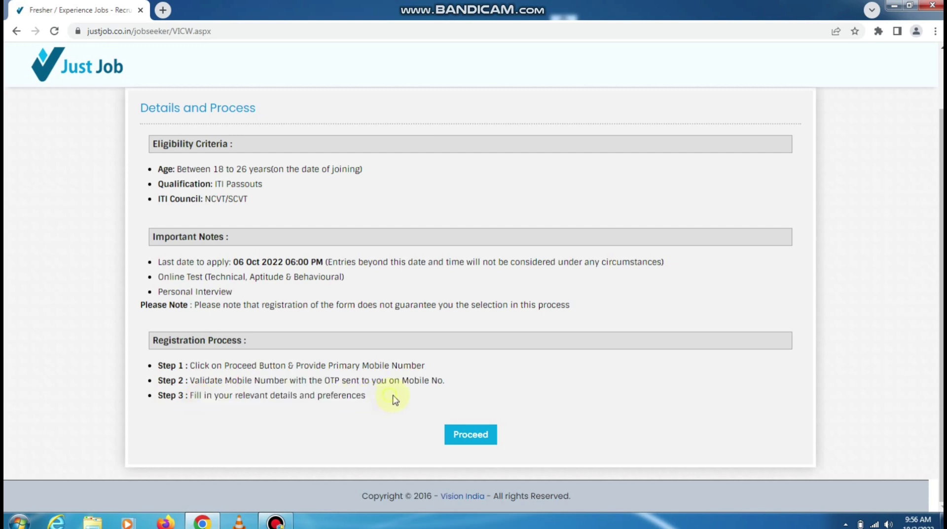
# Step: Proceed from the hiring details and open the New Registration form
pyautogui.scroll(2, 481, 304)
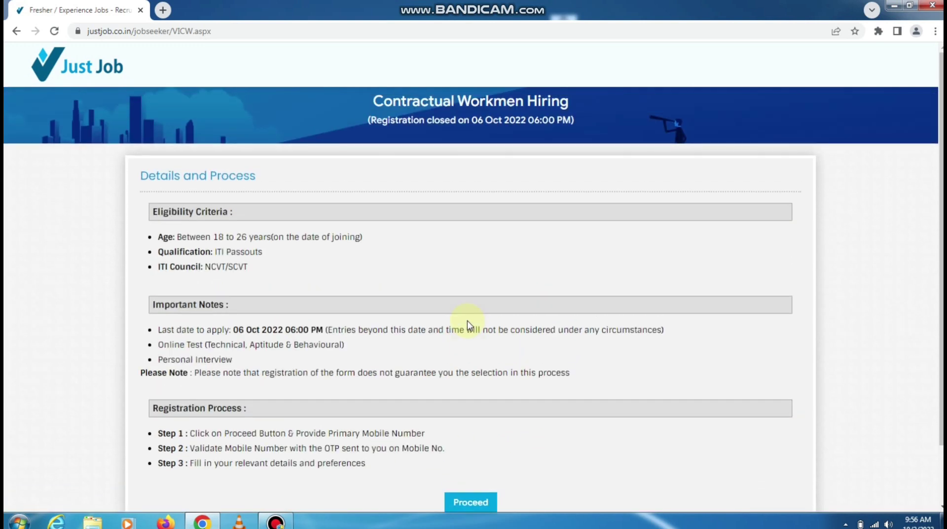
pyautogui.scroll(-2, 499, 338)
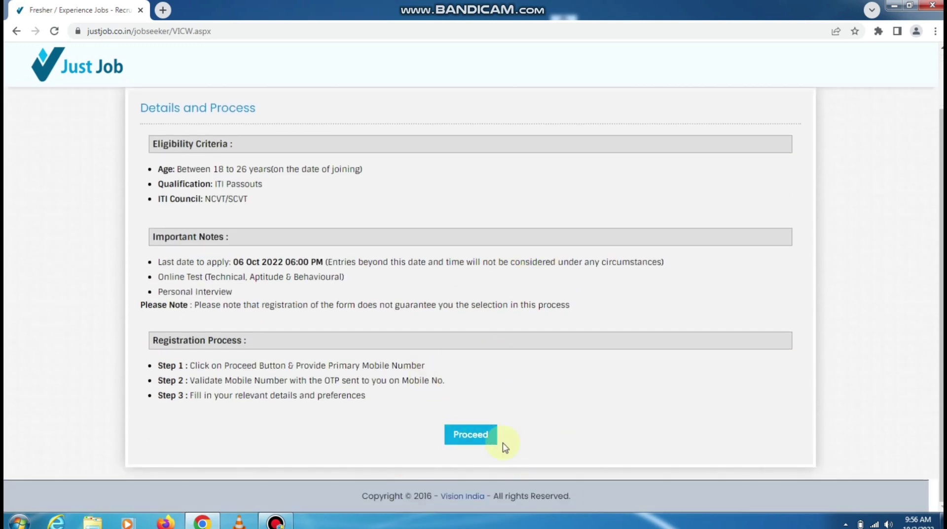
pyautogui.click(470, 436)
pyautogui.scroll(-2, 473, 439)
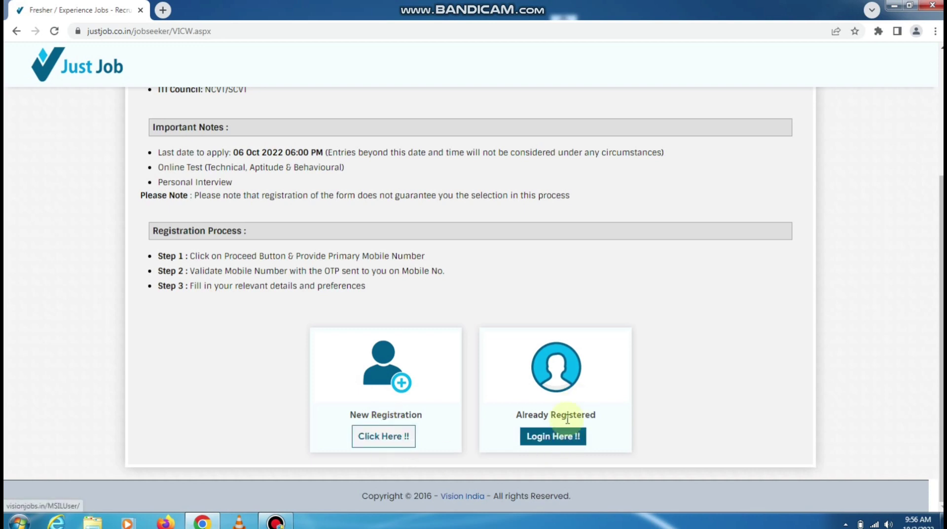
pyautogui.click(373, 439)
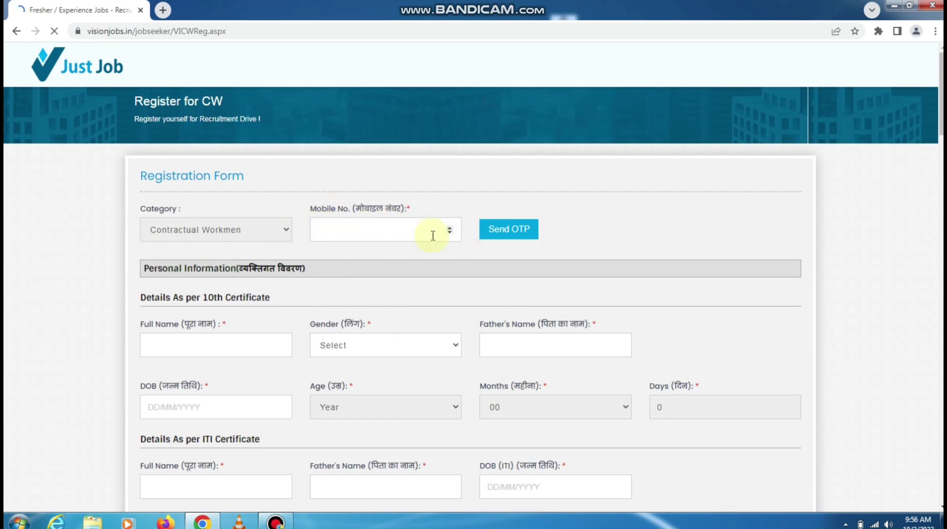
# Step: Review the 10th certificate fields in the registration form and set the gender to Male
pyautogui.scroll(-2, 386, 231)
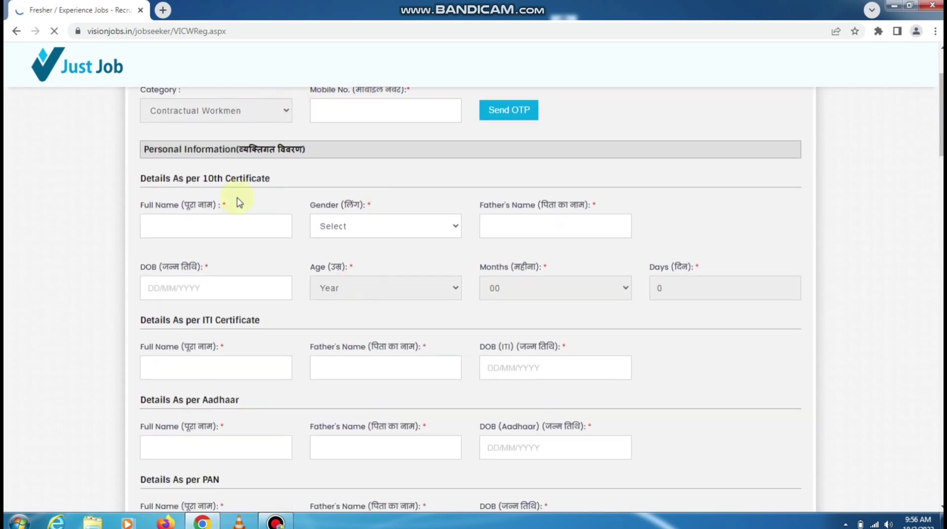
pyautogui.moveTo(143, 178); pyautogui.dragTo(306, 183)
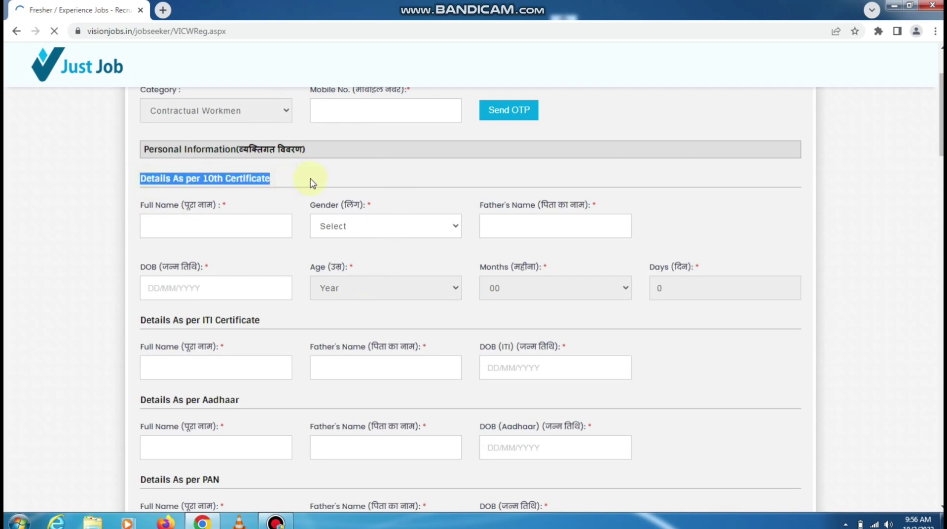
pyautogui.click(193, 225)
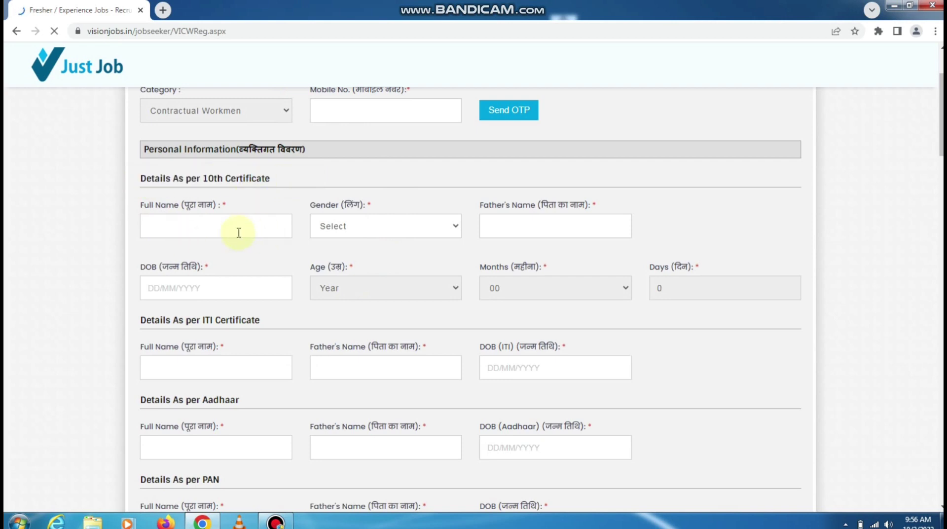
pyautogui.moveTo(131, 207); pyautogui.dragTo(391, 205)
pyautogui.click(391, 206)
pyautogui.click(355, 222)
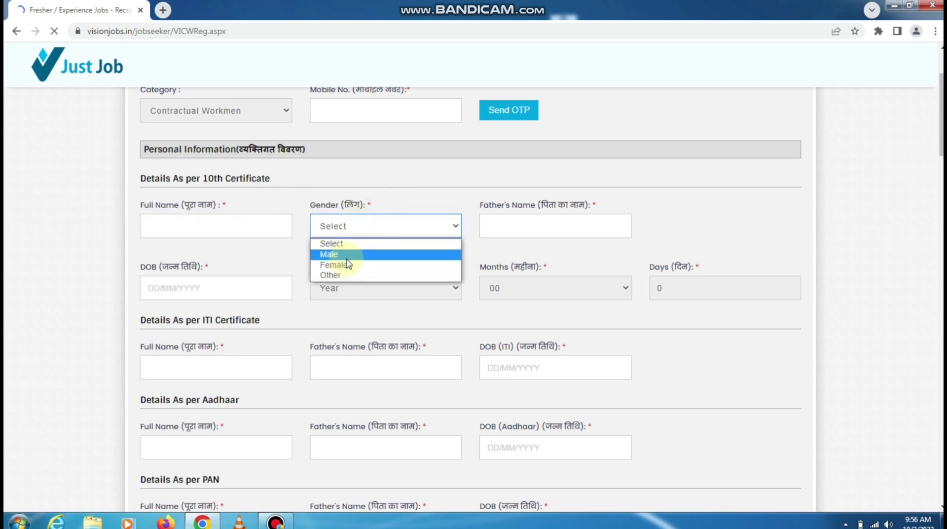
pyautogui.click(346, 255)
pyautogui.click(451, 191)
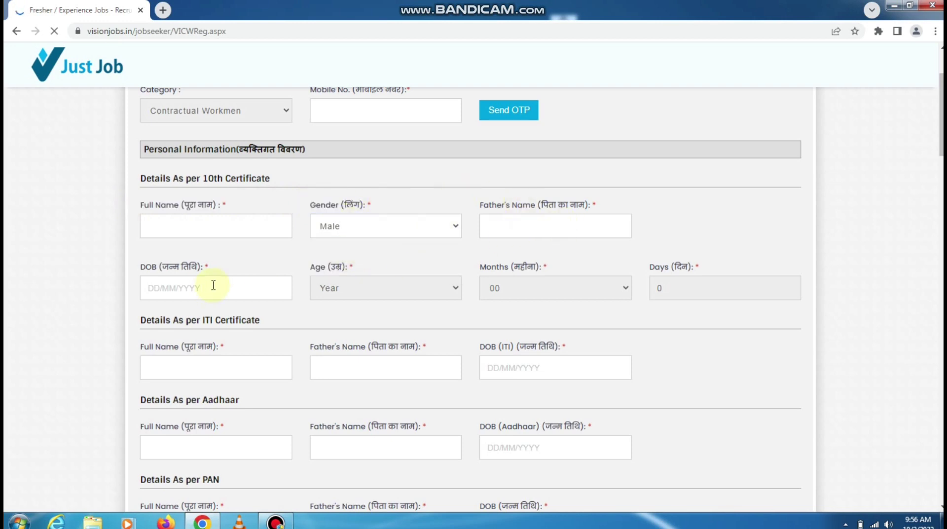
# Step: Examine the name, father's name and date-of-birth fields required as per ITI certificate, Aadhaar and PAN
pyautogui.scroll(-2, 213, 285)
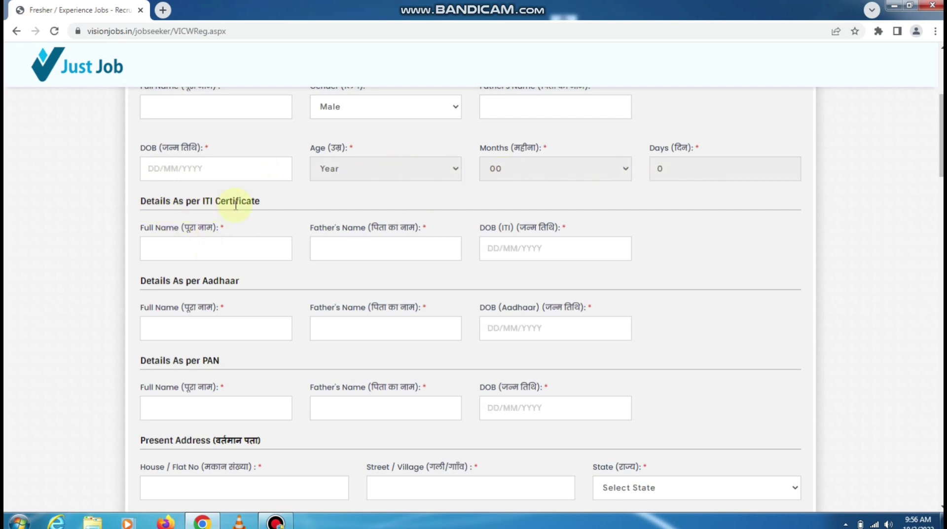
pyautogui.moveTo(150, 204); pyautogui.dragTo(302, 205)
pyautogui.click(190, 239)
pyautogui.scroll(-1, 79, 326)
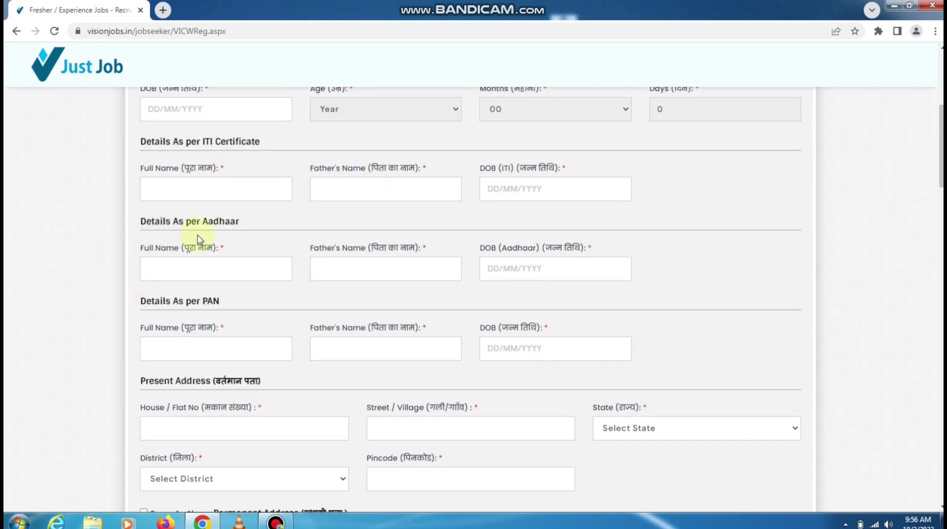
pyautogui.moveTo(172, 221); pyautogui.dragTo(277, 228)
pyautogui.moveTo(152, 254); pyautogui.dragTo(486, 249)
pyautogui.moveTo(496, 248); pyautogui.dragTo(559, 253)
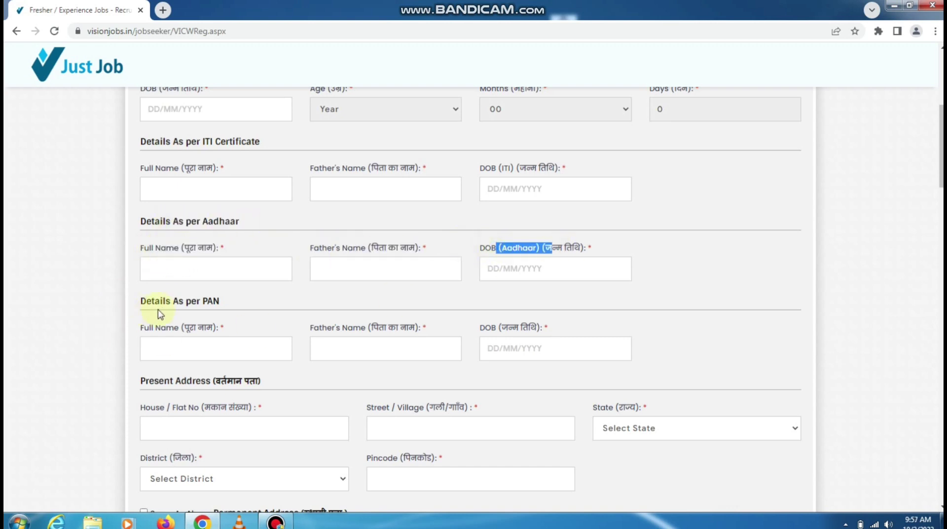
pyautogui.moveTo(154, 301); pyautogui.dragTo(271, 322)
pyautogui.scroll(-1, 256, 319)
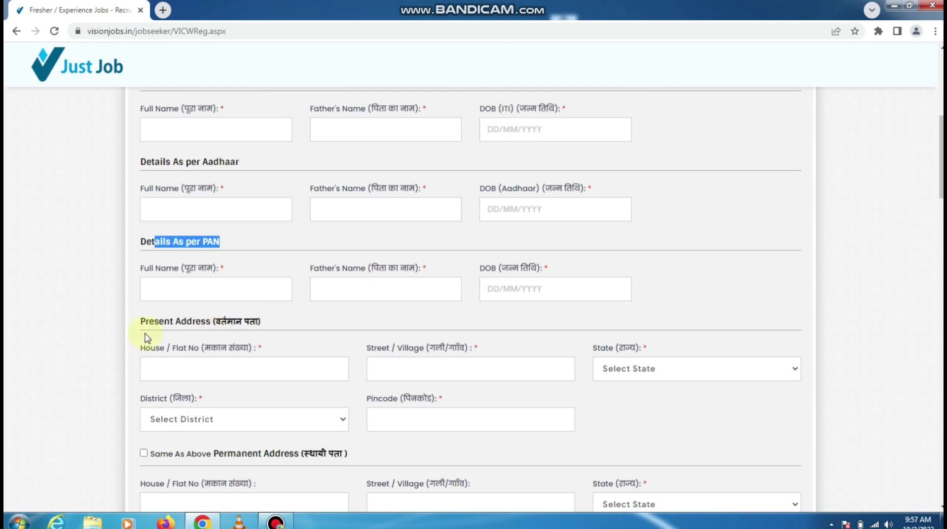
# Step: Review the present address section and mark the permanent address as Same As Above
pyautogui.moveTo(143, 322); pyautogui.dragTo(290, 323)
pyautogui.scroll(-2, 289, 324)
pyautogui.click(259, 228)
pyautogui.scroll(-1, 259, 228)
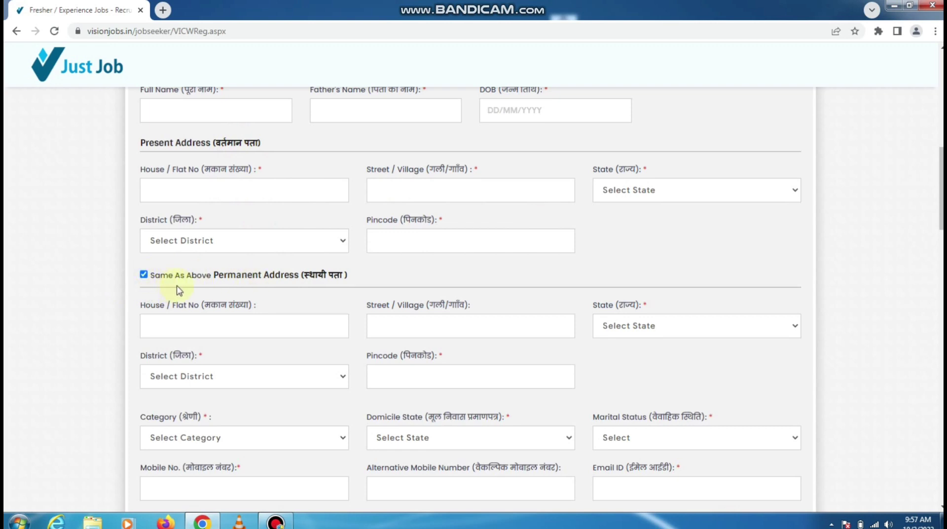
# Step: Set the applicant's category to OBC below the permanent address section
pyautogui.scroll(-1, 300, 344)
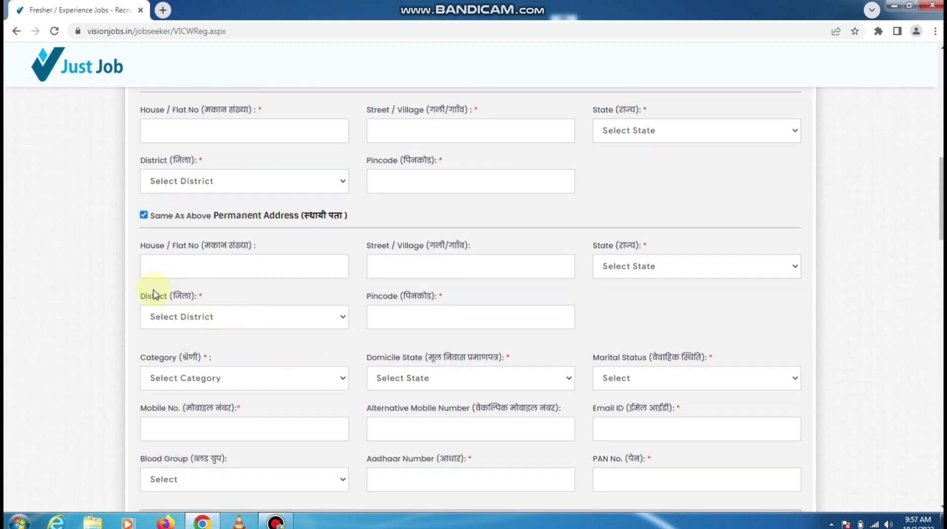
pyautogui.scroll(-1, 249, 314)
pyautogui.click(193, 328)
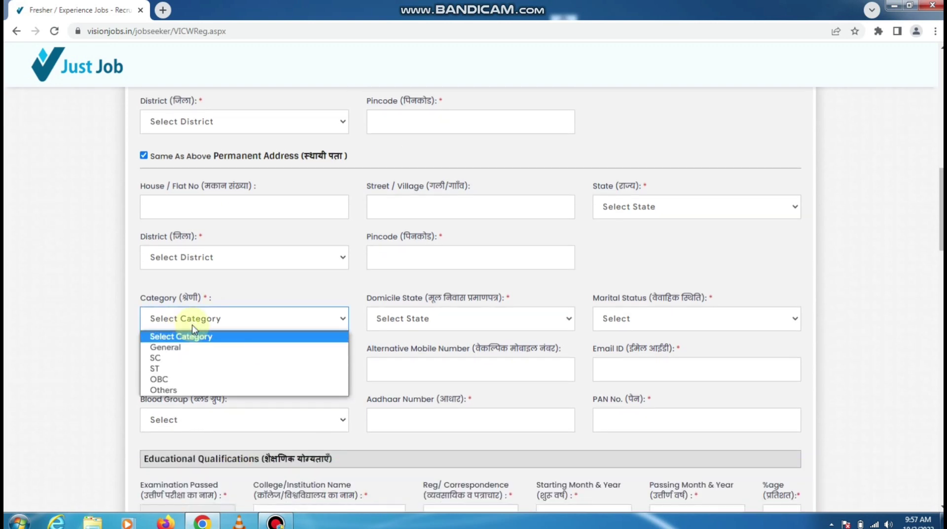
pyautogui.click(170, 378)
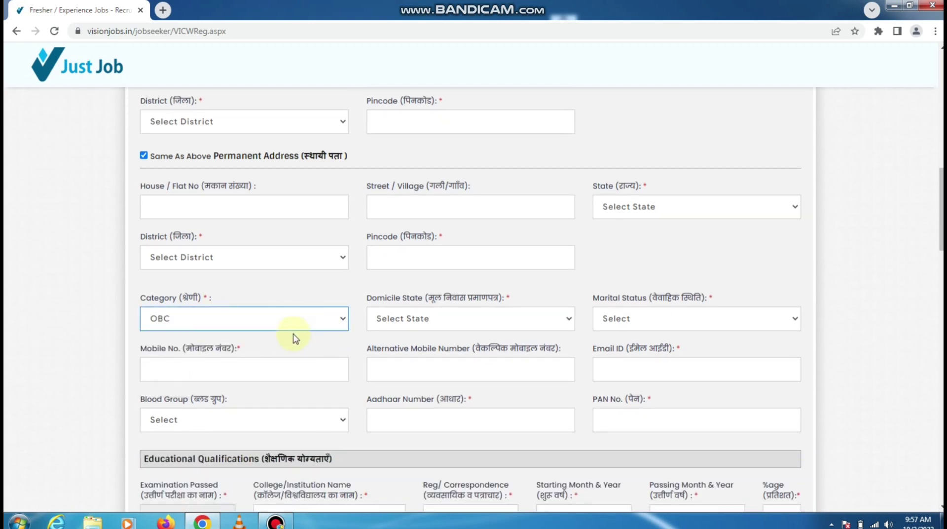
# Step: Set the applicant's domicile state to Rajasthan and the marital status to Single
pyautogui.click(431, 325)
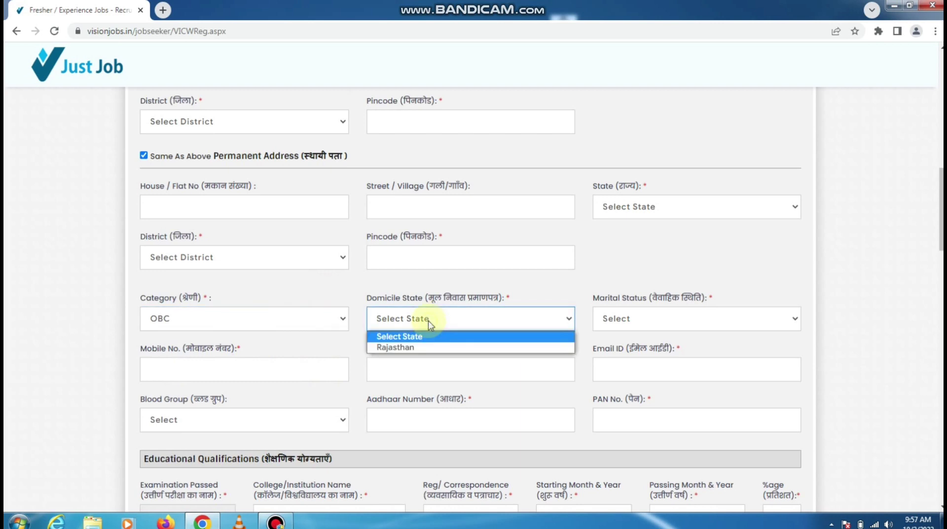
pyautogui.click(420, 347)
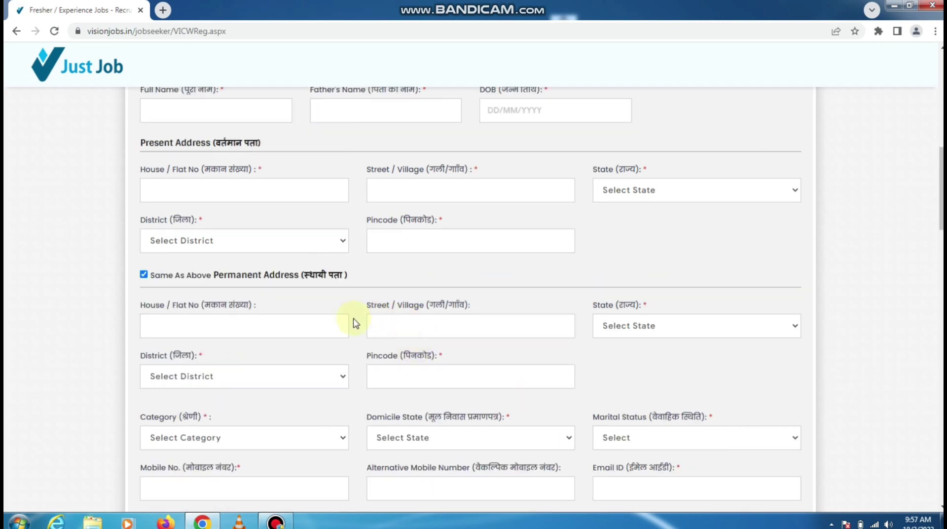
pyautogui.scroll(-2, 354, 323)
pyautogui.click(420, 323)
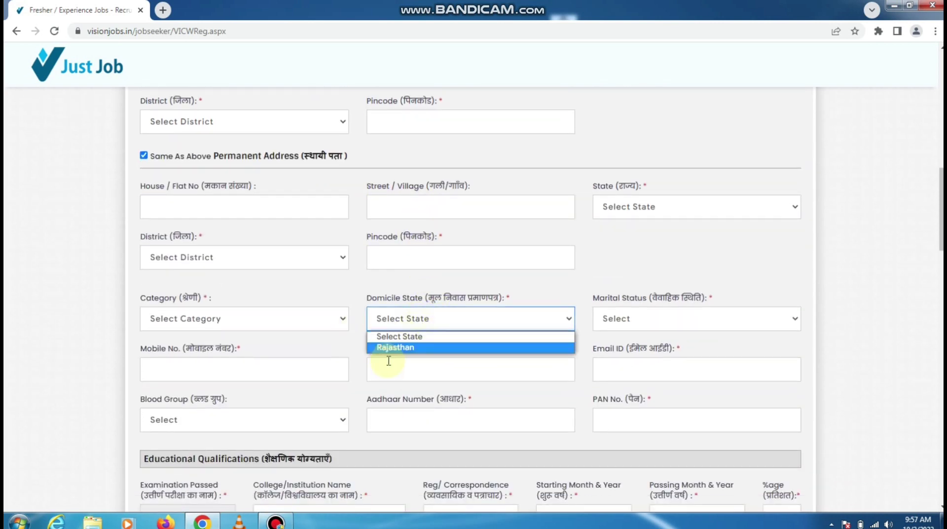
pyautogui.click(400, 348)
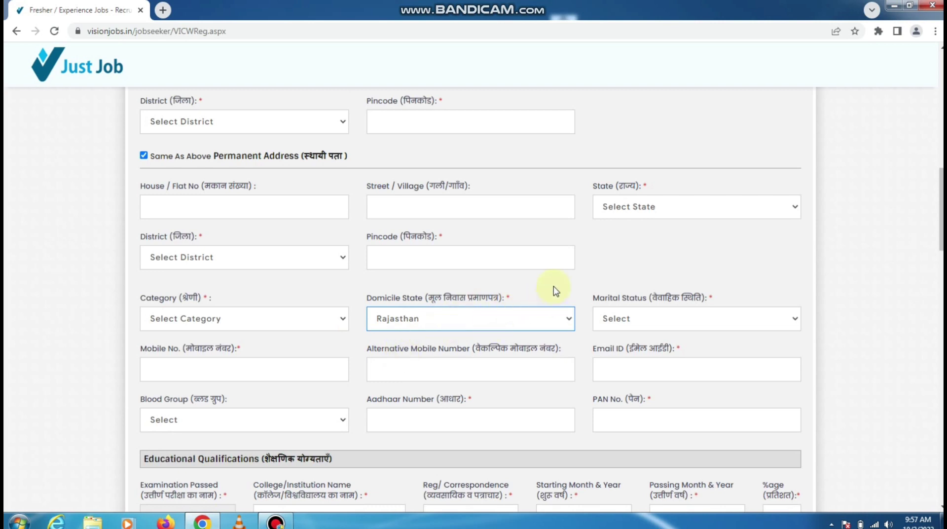
pyautogui.scroll(-1, 641, 276)
pyautogui.click(623, 261)
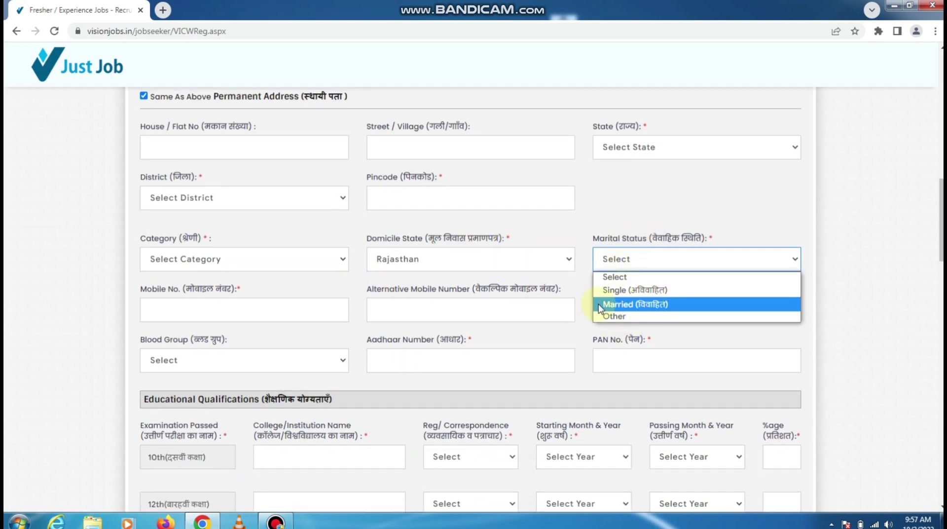
pyautogui.click(659, 290)
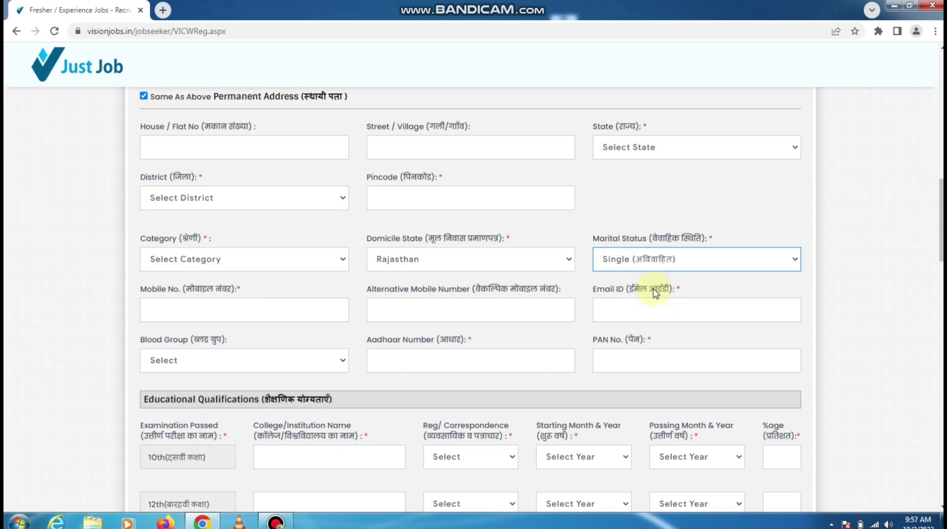
# Step: Review the mobile number and email ID fields and set the blood group to A+
pyautogui.scroll(-1, 192, 296)
pyautogui.moveTo(190, 230); pyautogui.dragTo(711, 234)
pyautogui.click(604, 233)
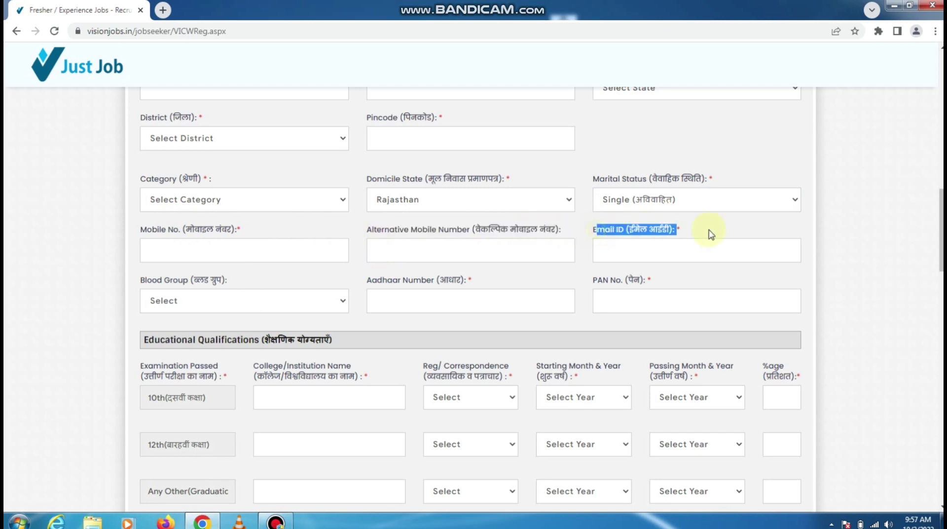
pyautogui.scroll(-1, 248, 290)
pyautogui.click(163, 240)
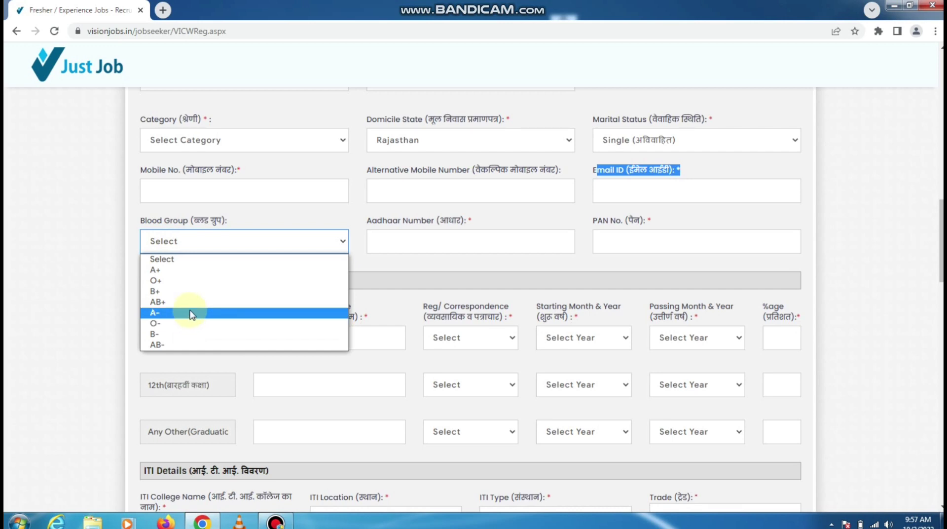
pyautogui.click(180, 270)
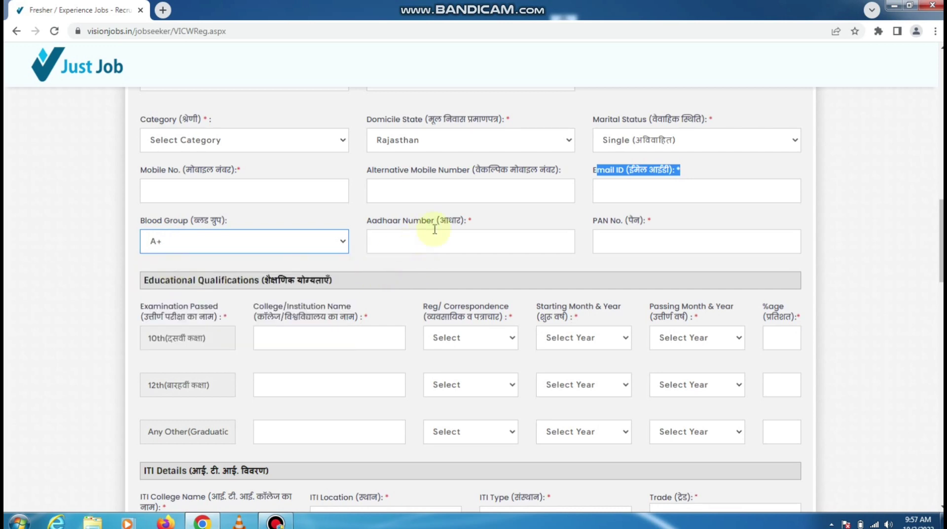
# Step: Examine the required Aadhaar and PAN number fields and the columns of the Educational Qualifications section
pyautogui.moveTo(437, 221); pyautogui.dragTo(473, 220)
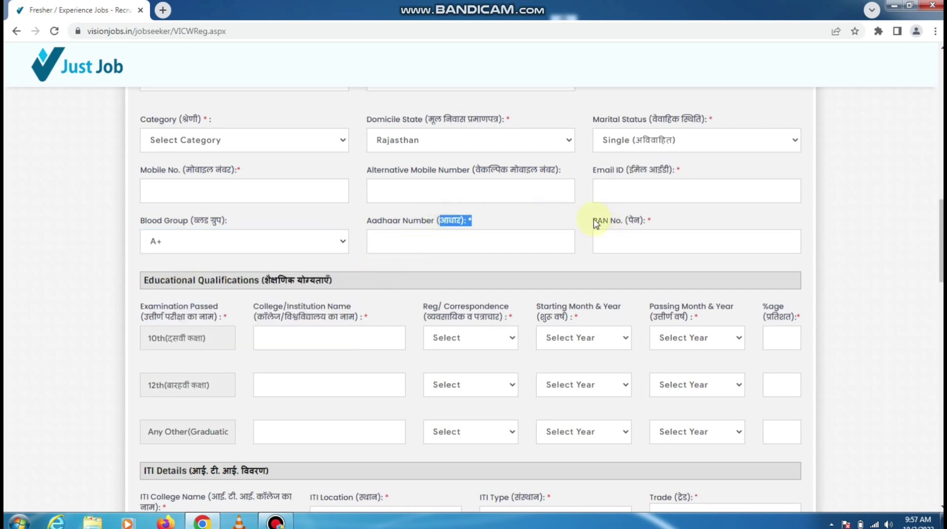
pyautogui.moveTo(594, 221); pyautogui.dragTo(636, 220)
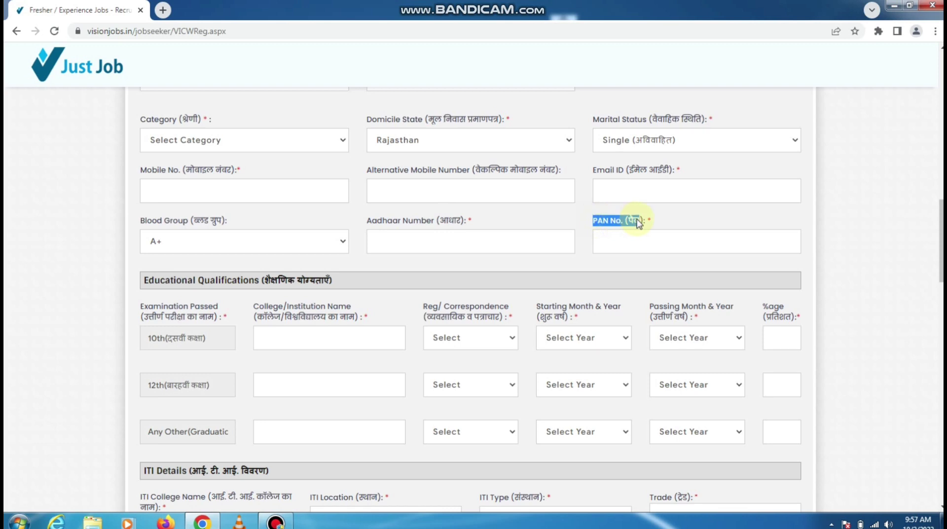
pyautogui.click(238, 301)
pyautogui.scroll(-1, 270, 331)
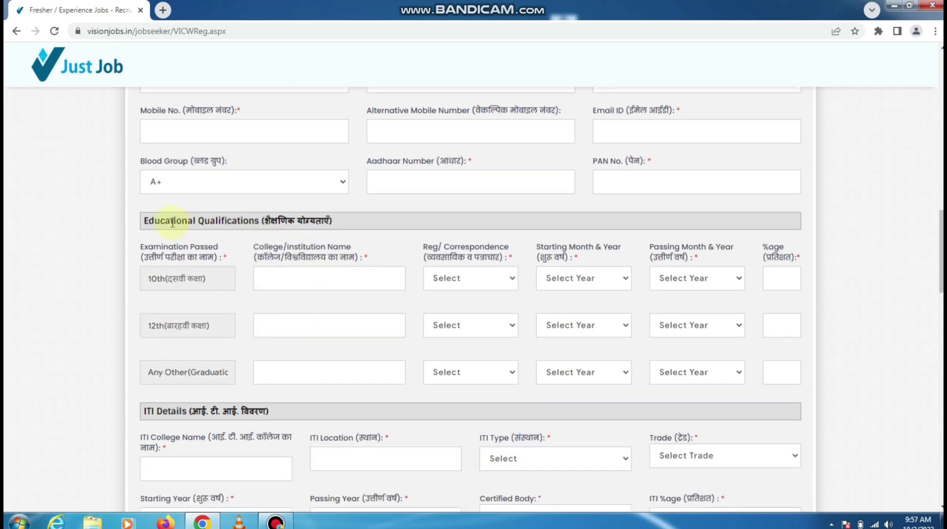
pyautogui.moveTo(145, 220); pyautogui.dragTo(366, 220)
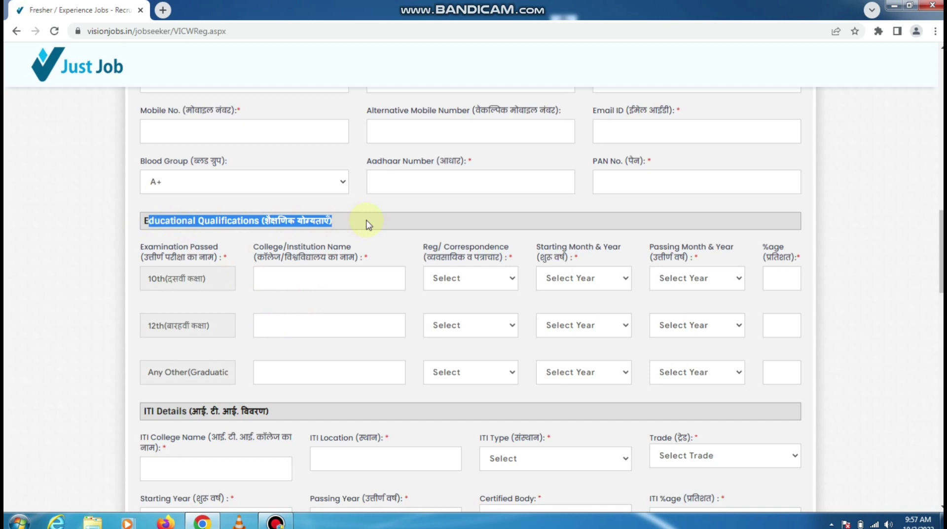
pyautogui.click(225, 266)
pyautogui.scroll(-1, 224, 267)
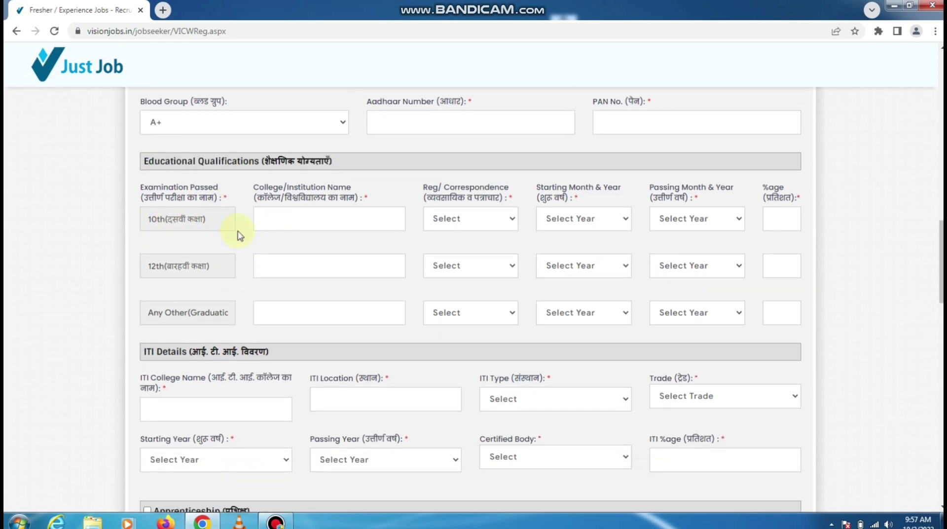
pyautogui.scroll(1, 257, 257)
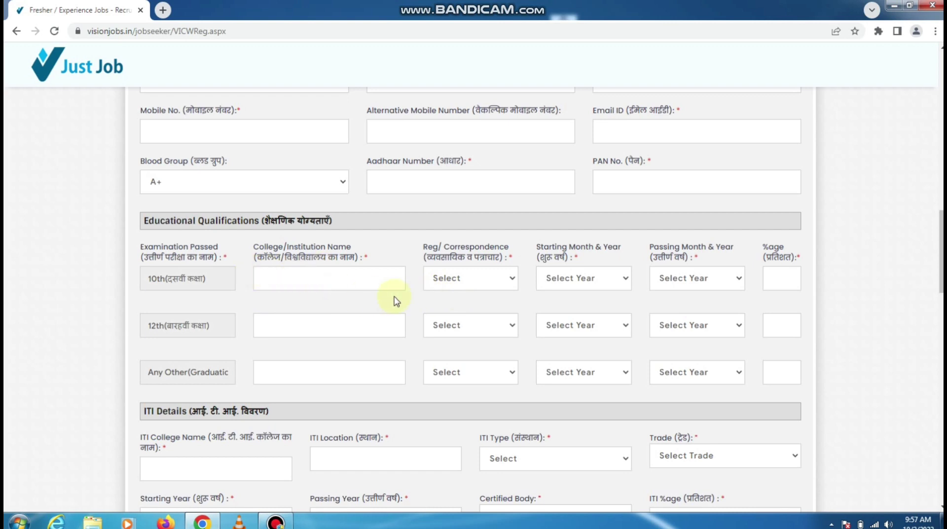
# Step: Set the 10th class row to Regular study with 2015 as the starting year
pyautogui.click(450, 281)
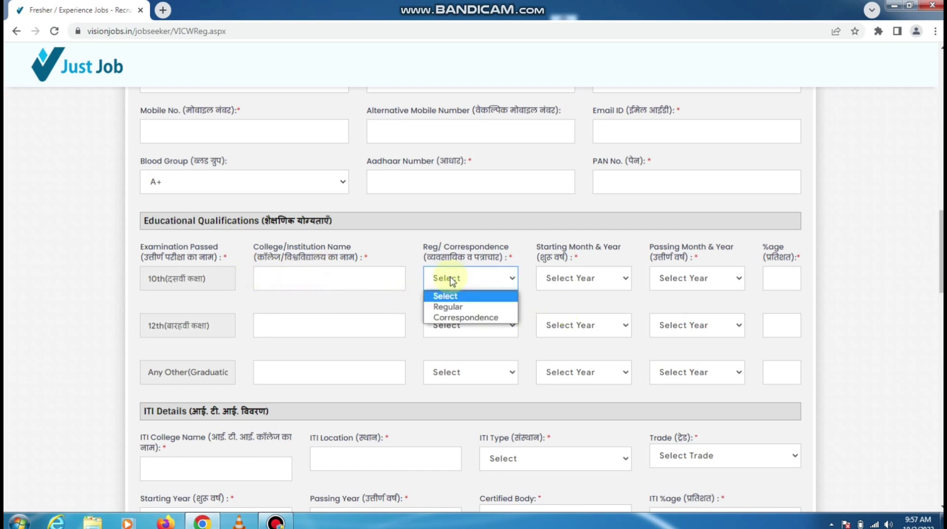
pyautogui.click(465, 306)
pyautogui.click(484, 306)
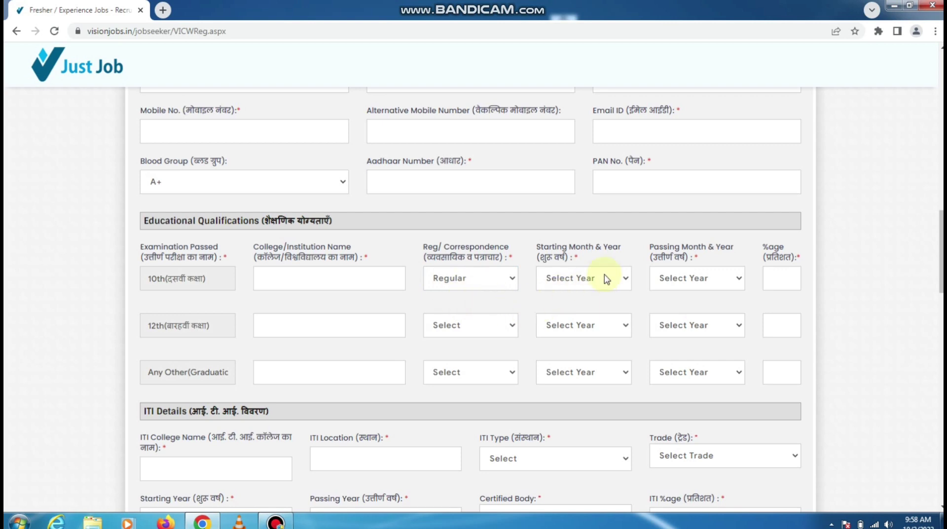
pyautogui.click(560, 281)
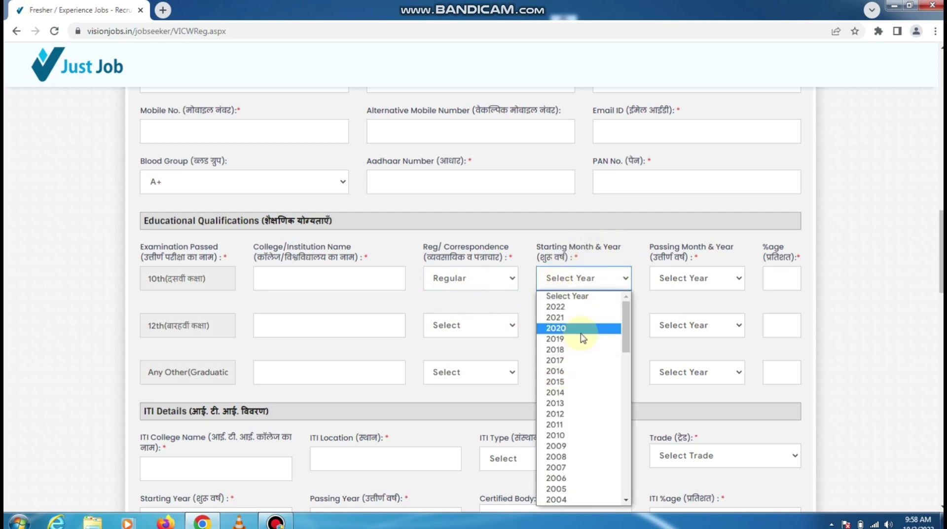
pyautogui.click(567, 382)
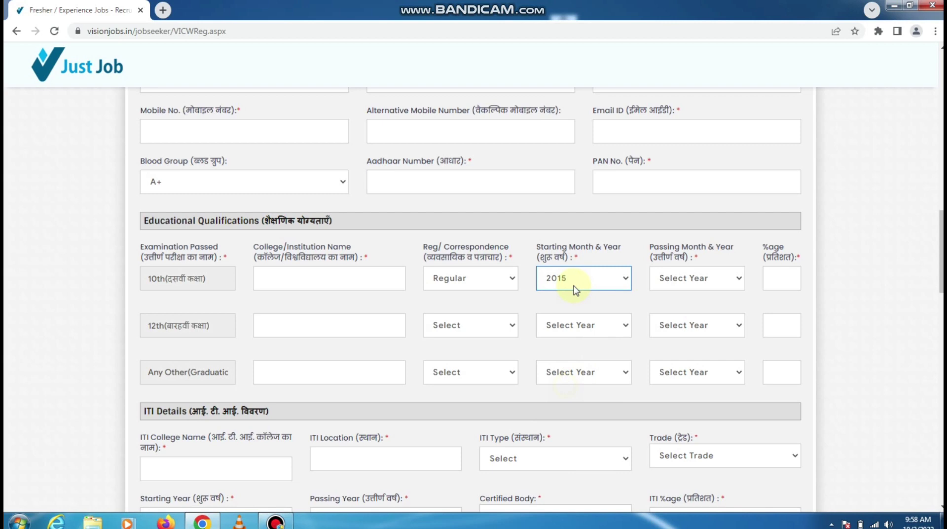
pyautogui.click(614, 312)
# Step: Recheck the 10th class starting year of 2015 and set its passing year to 2016
pyautogui.click(692, 284)
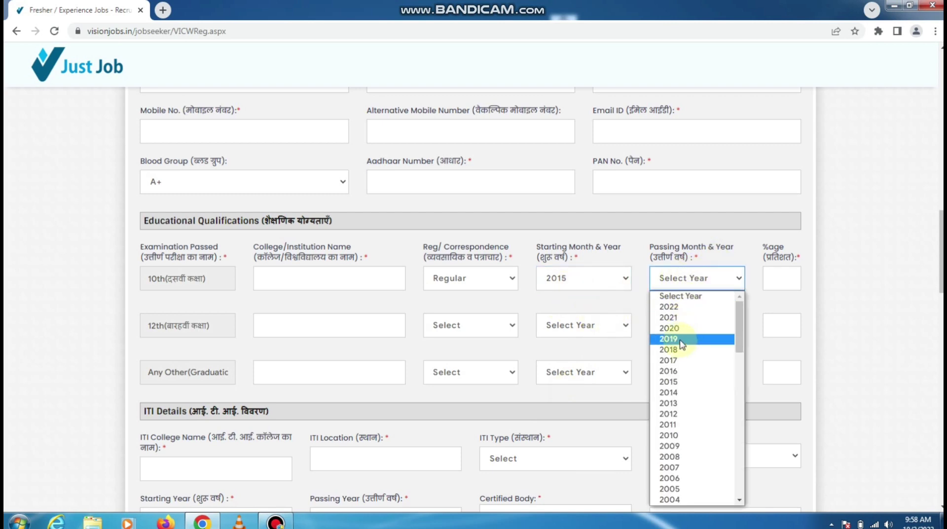
pyautogui.click(570, 288)
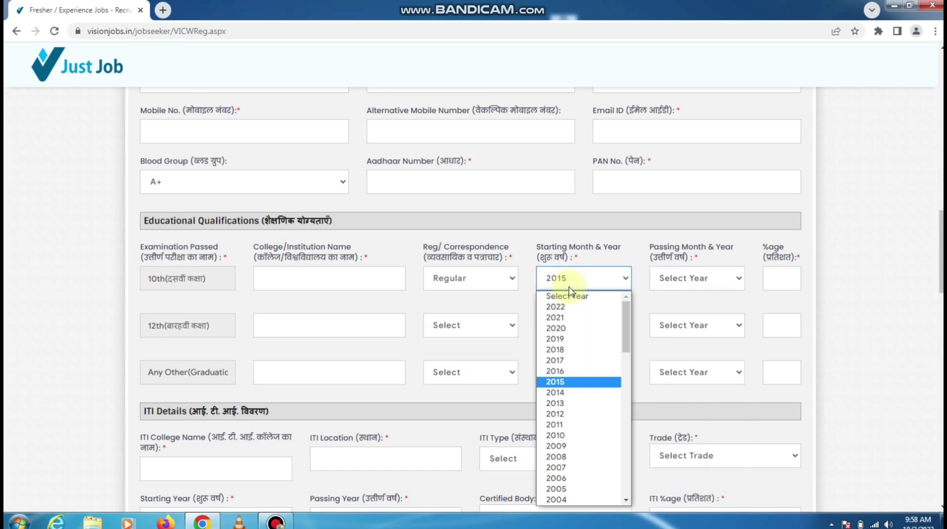
pyautogui.click(567, 382)
pyautogui.click(668, 286)
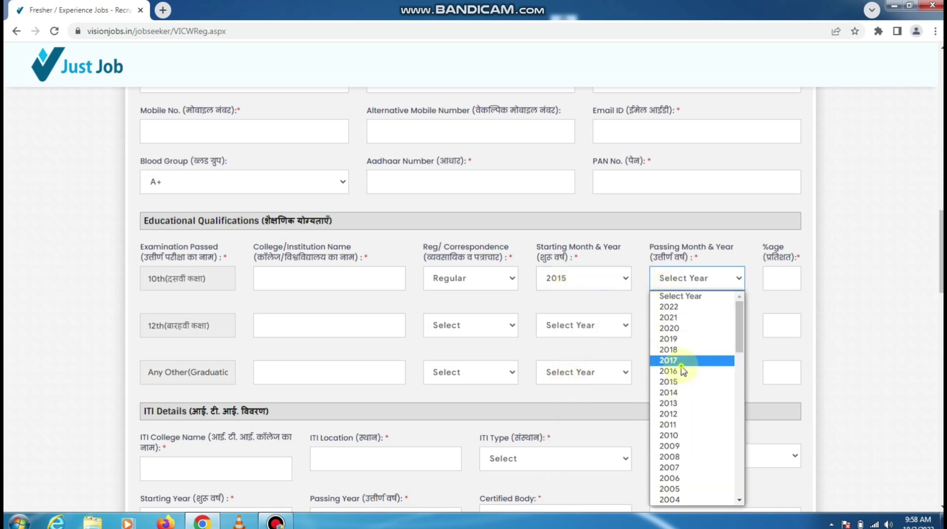
pyautogui.click(681, 363)
pyautogui.click(676, 282)
pyautogui.click(682, 372)
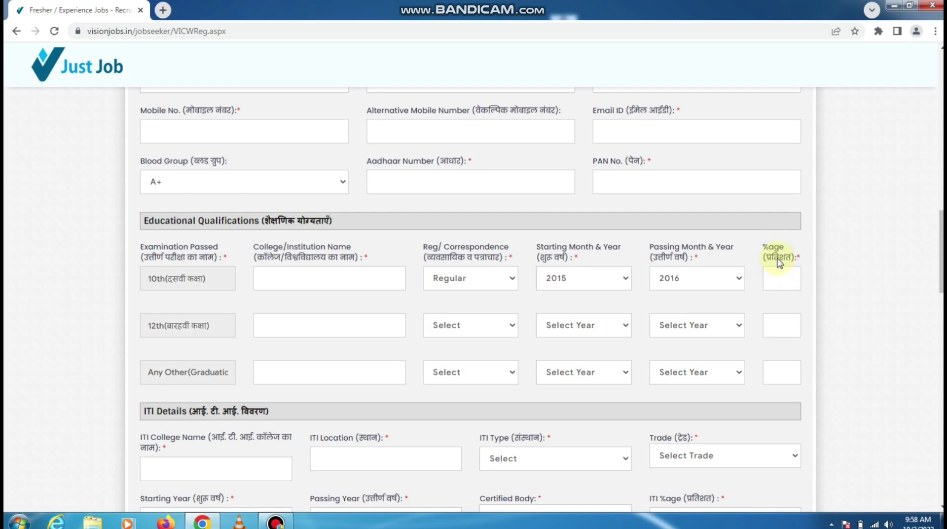
# Step: Review the 12th and graduation rows and the fields of the ITI Details section
pyautogui.scroll(-3, 466, 368)
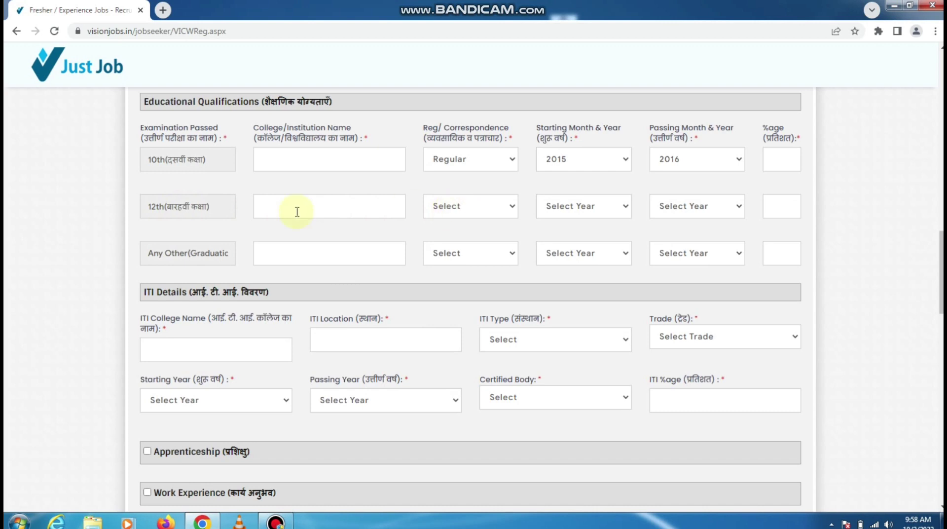
pyautogui.scroll(-2, 346, 173)
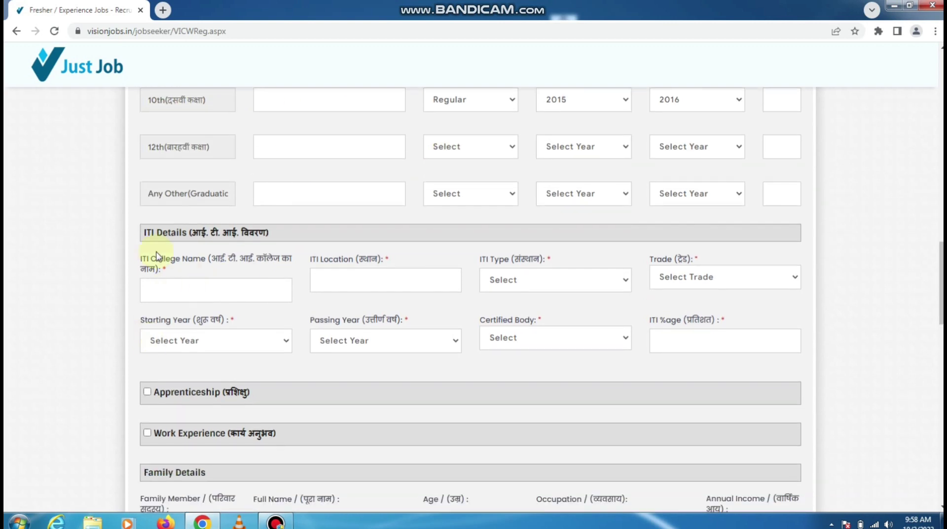
pyautogui.moveTo(145, 232); pyautogui.dragTo(344, 224)
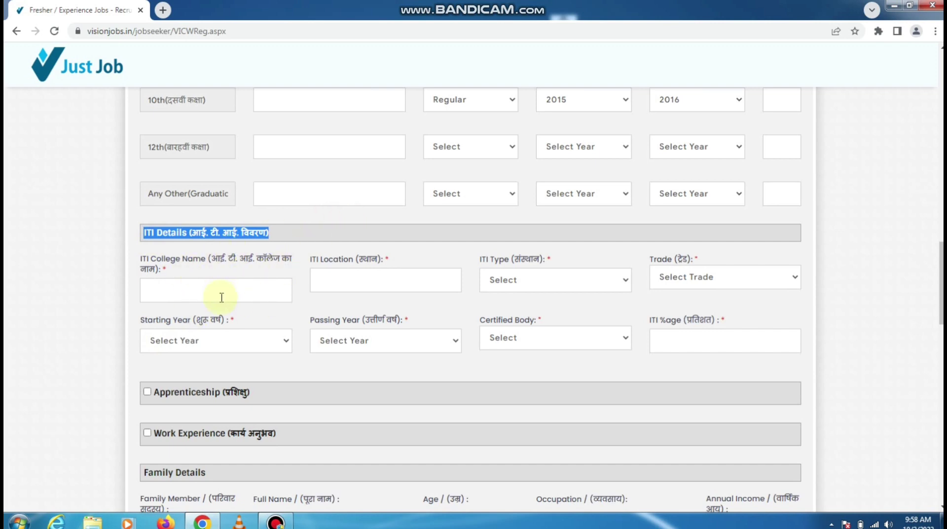
pyautogui.scroll(-2, 416, 247)
# Step: Tick the Work Experience option and clear it again
pyautogui.click(154, 310)
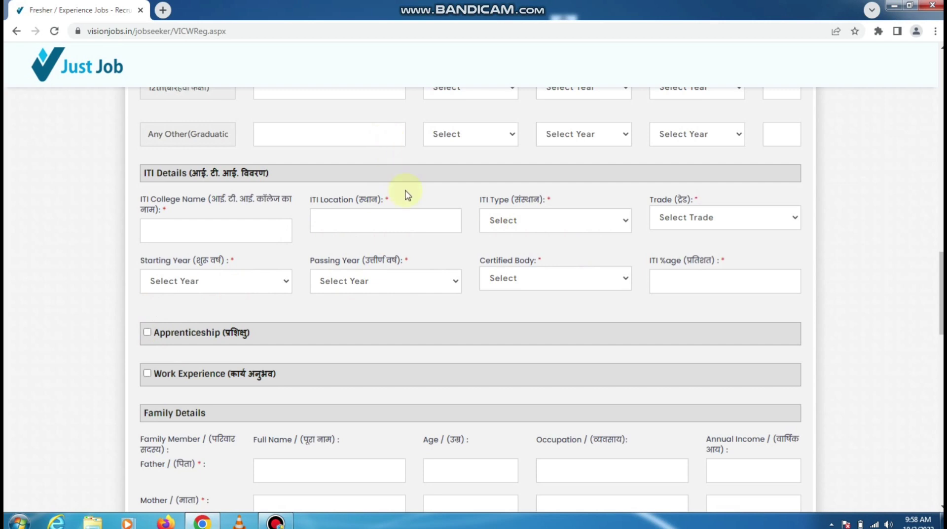
pyautogui.scroll(-2, 408, 302)
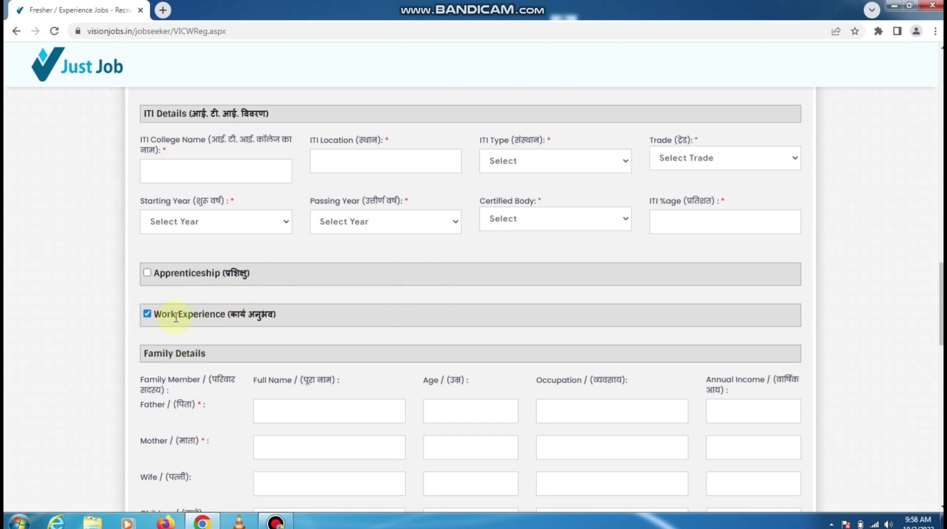
pyautogui.click(147, 314)
# Step: Review the Family Details fields and the questions in the Other Information section
pyautogui.scroll(-3, 212, 331)
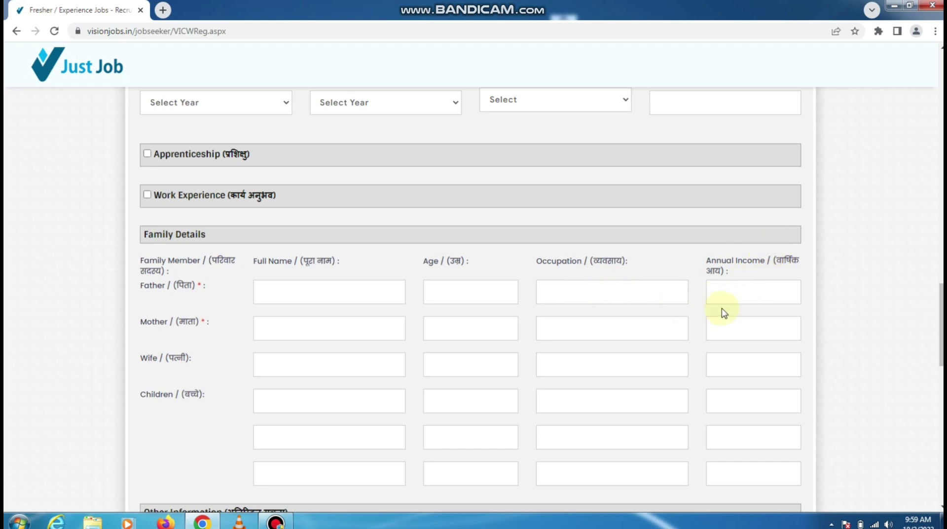
pyautogui.scroll(-3, 245, 327)
pyautogui.scroll(-1, 253, 277)
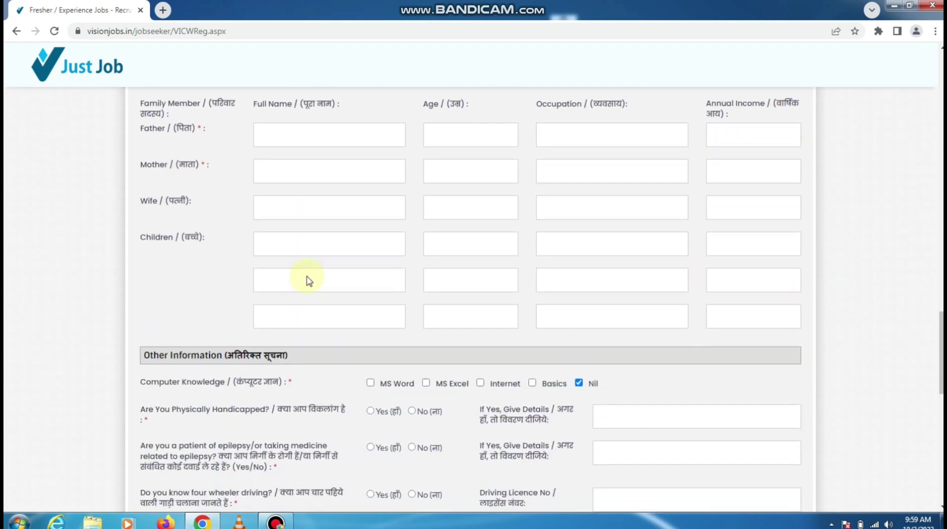
pyautogui.scroll(-2, 527, 275)
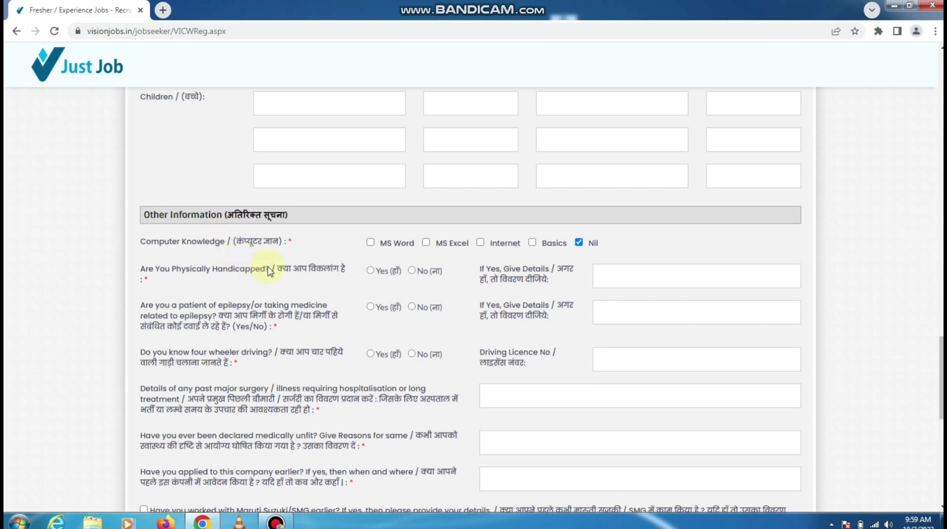
pyautogui.scroll(-1, 331, 306)
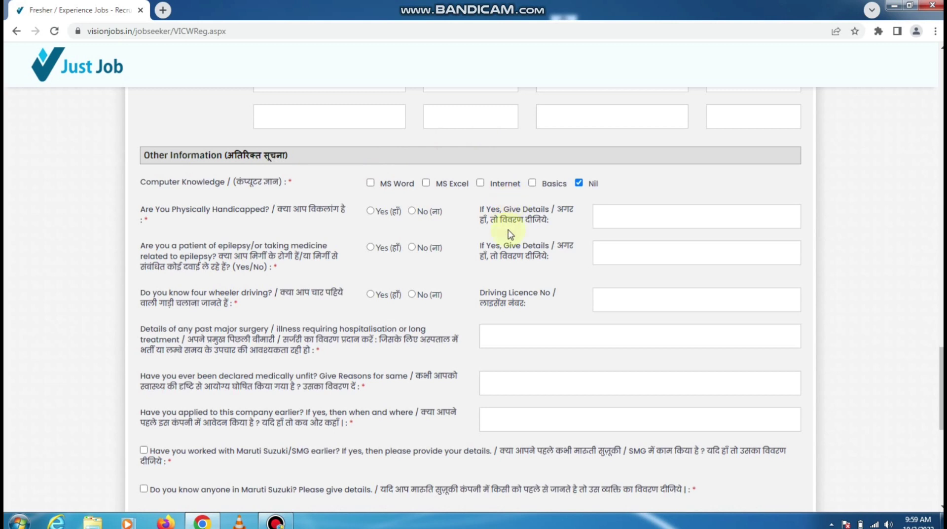
# Step: Add Internet and Basics to the computer knowledge and answer No to the physical handicap and epilepsy questions
pyautogui.click(371, 186)
pyautogui.click(481, 184)
pyautogui.click(533, 184)
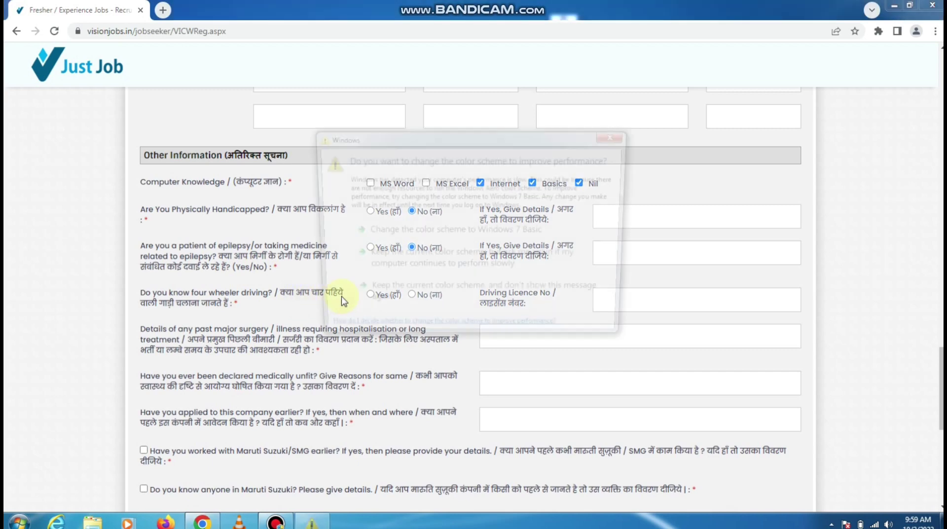
# Step: Keep the current Windows color scheme and answer Yes to the four wheeler driving question
pyautogui.click(434, 255)
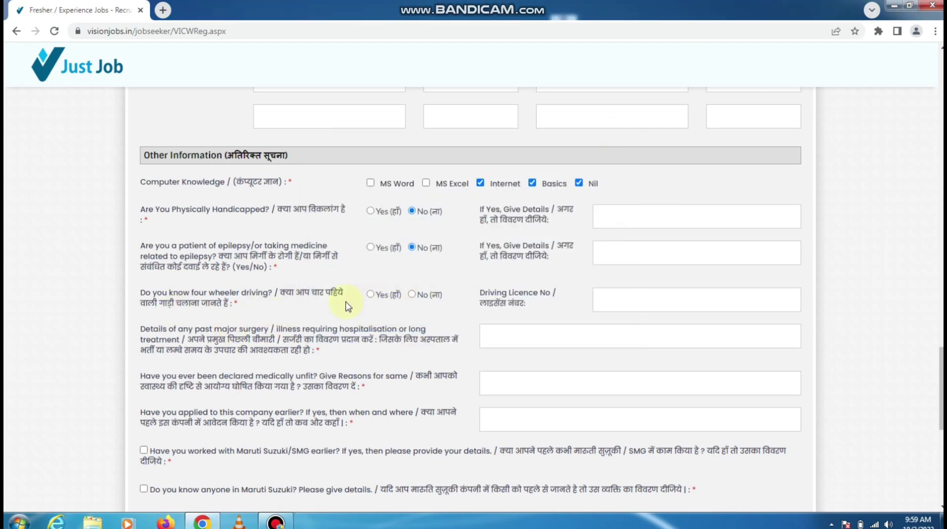
pyautogui.click(370, 295)
pyautogui.click(370, 294)
pyautogui.scroll(-1, 328, 359)
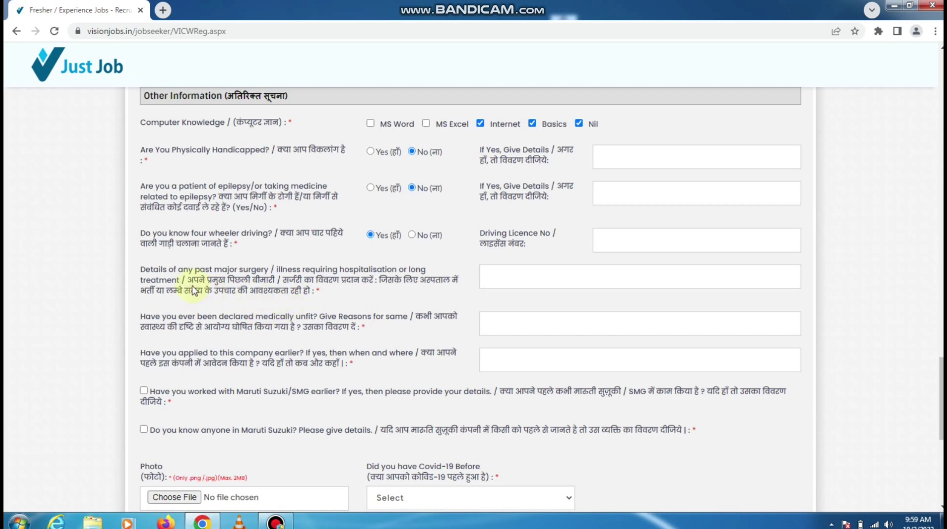
# Step: Enter NA for the past surgery or illness details, the medically unfit reasons and the earlier application to this company
pyautogui.moveTo(218, 280); pyautogui.dragTo(417, 282)
pyautogui.click(318, 299)
pyautogui.scroll(-1, 508, 267)
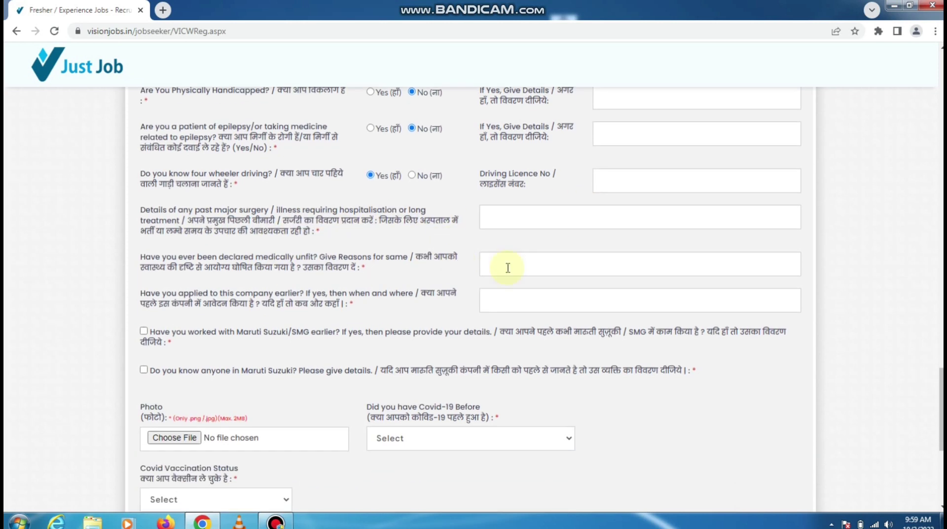
pyautogui.click(519, 218)
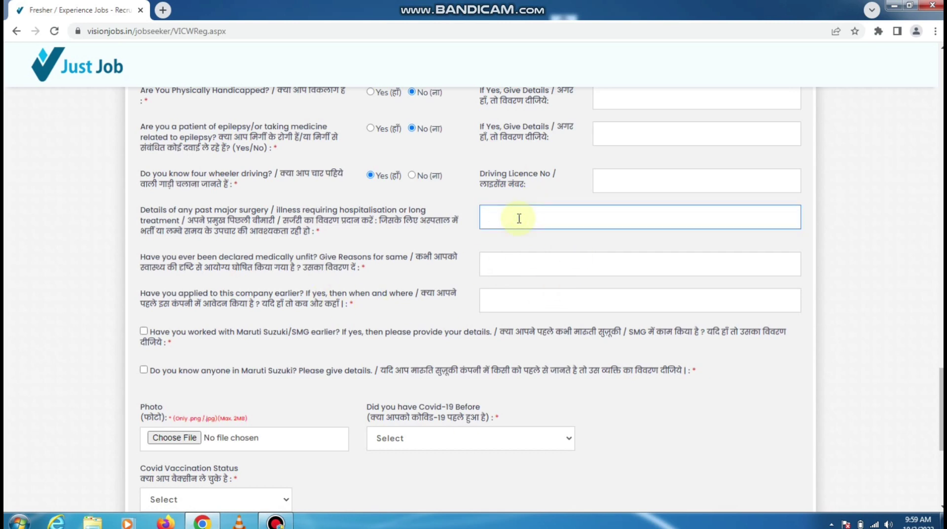
pyautogui.click(509, 261)
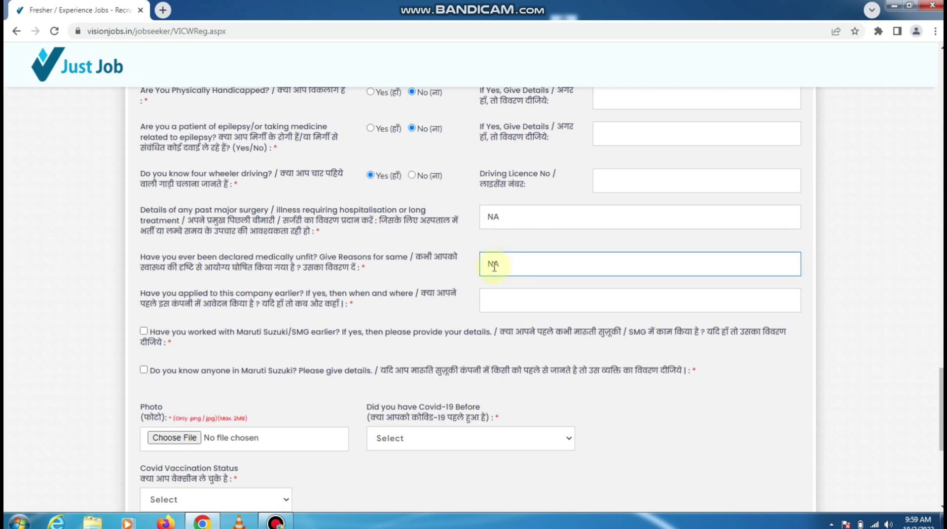
pyautogui.click(503, 304)
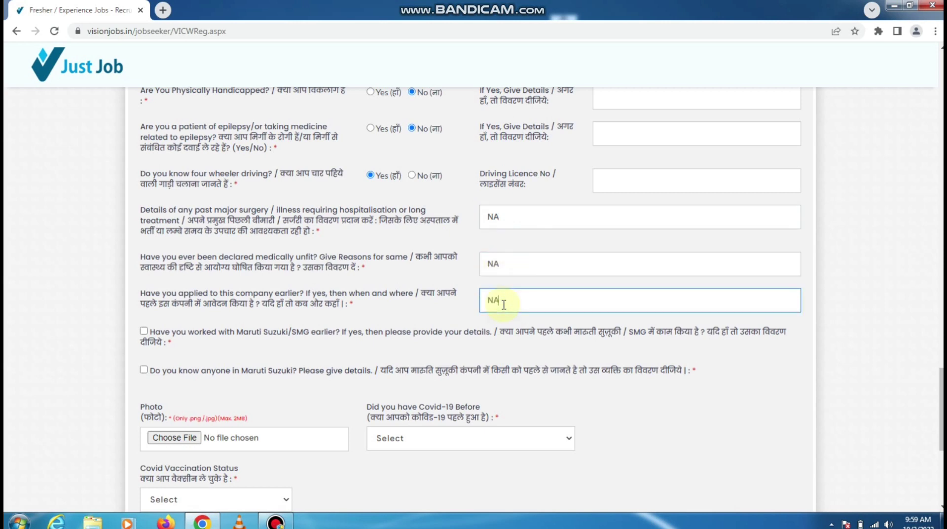
# Step: Tick the option for having worked with Maruti Suzuki/SMG earlier and clear it again
pyautogui.click(418, 337)
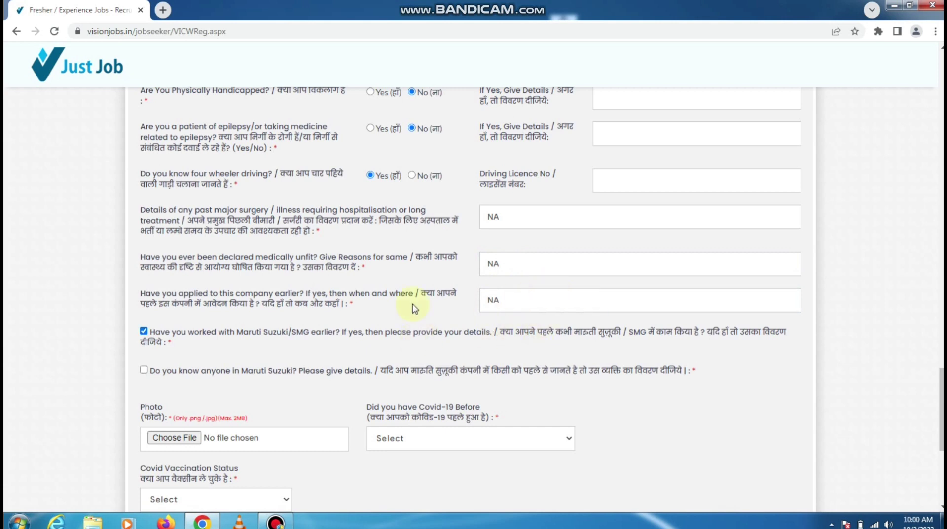
pyautogui.click(227, 331)
pyautogui.click(144, 331)
# Step: Browse the Desktop and Downloads folders for the applicant's photo and close the file selection without choosing a file
pyautogui.scroll(-3, 346, 321)
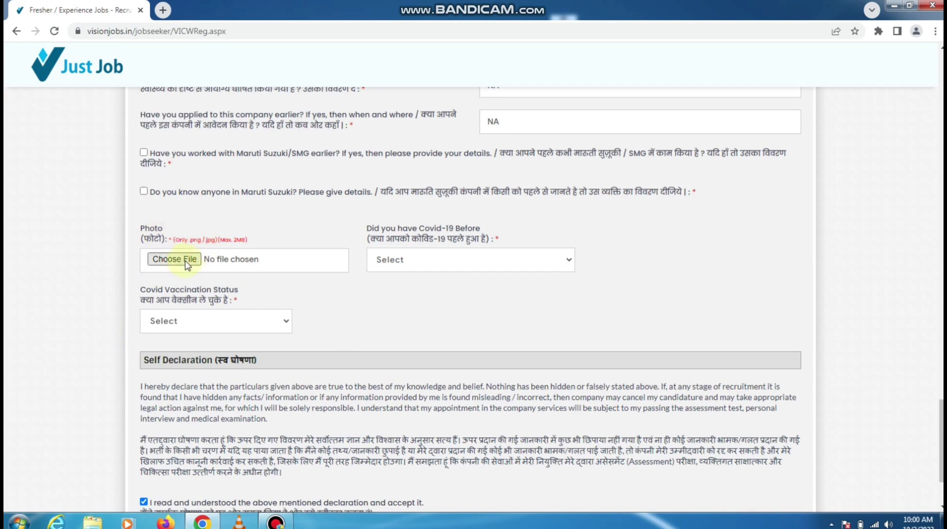
pyautogui.click(216, 262)
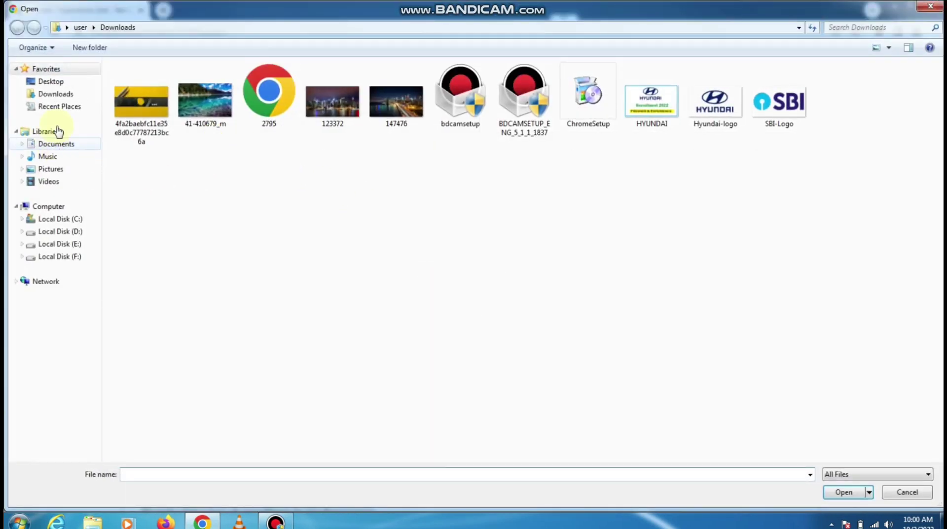
pyautogui.click(53, 81)
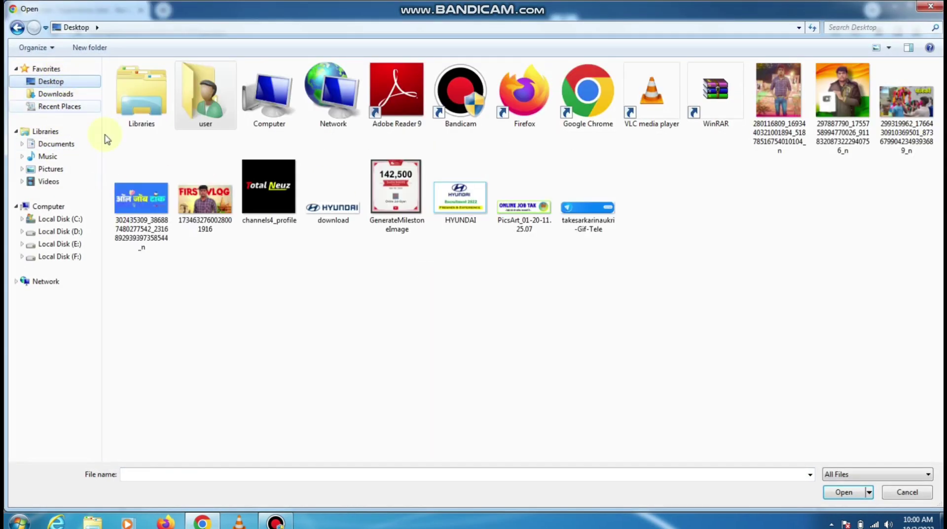
pyautogui.click(55, 94)
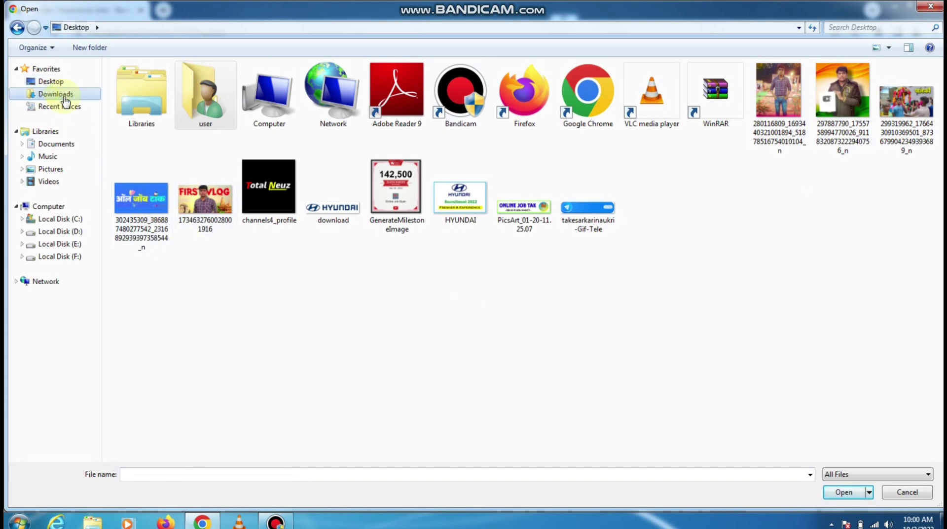
pyautogui.click(931, 7)
# Step: Answer No to having had Covid-19 before and set the Covid vaccination status to Done
pyautogui.scroll(-1, 423, 423)
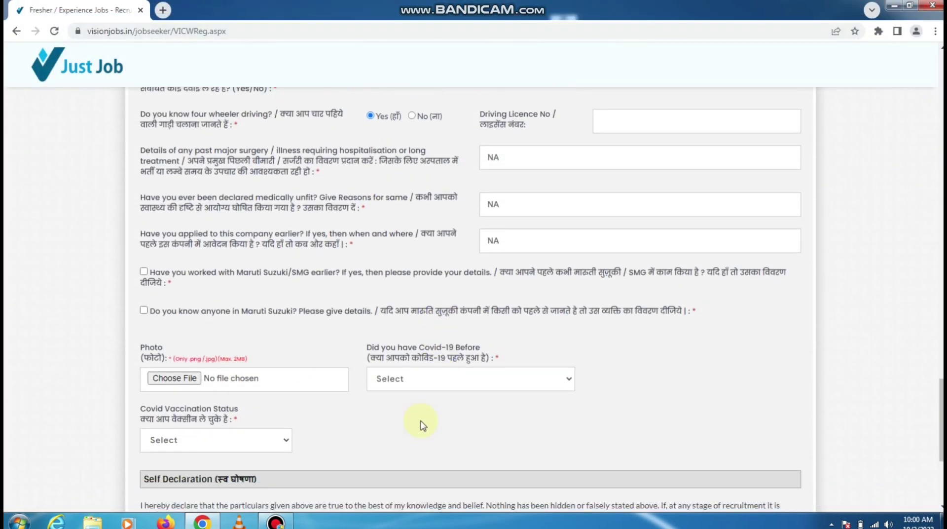
pyautogui.click(420, 380)
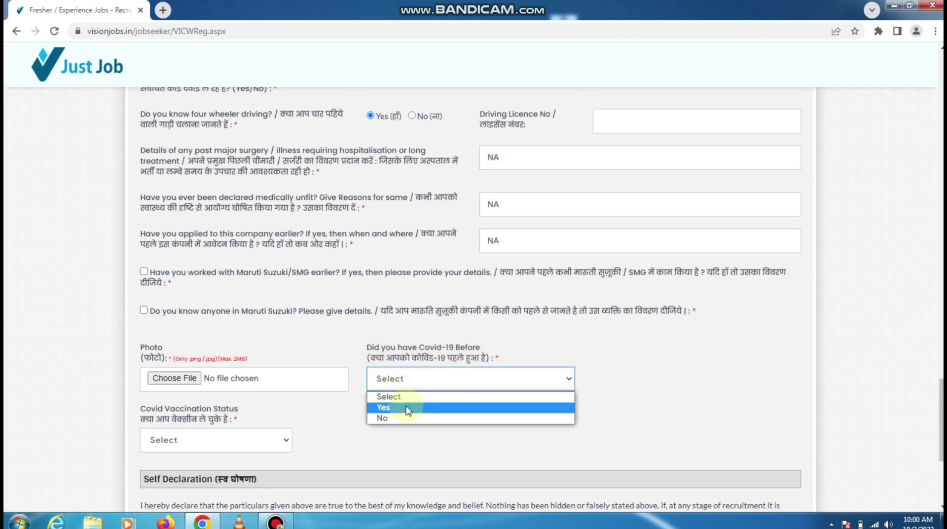
pyautogui.click(399, 422)
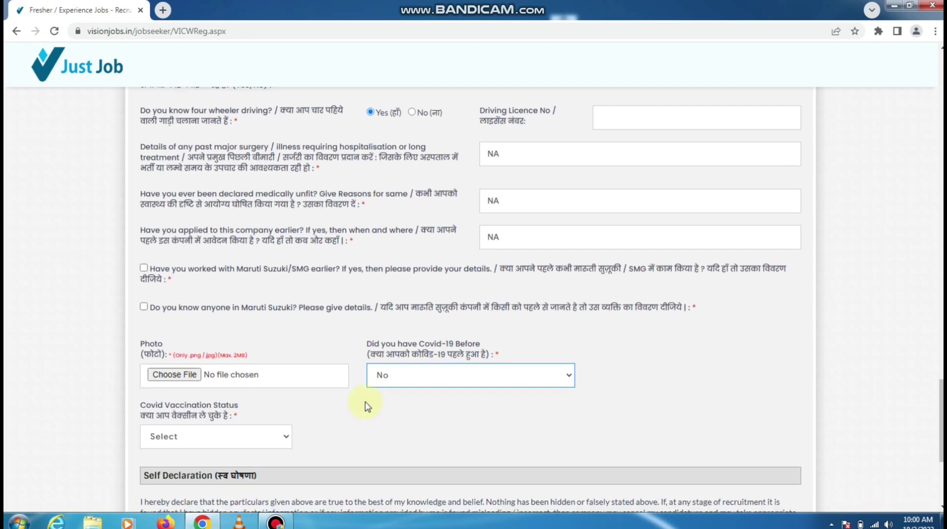
pyautogui.scroll(-2, 345, 370)
pyautogui.scroll(-1, 162, 276)
pyautogui.click(161, 246)
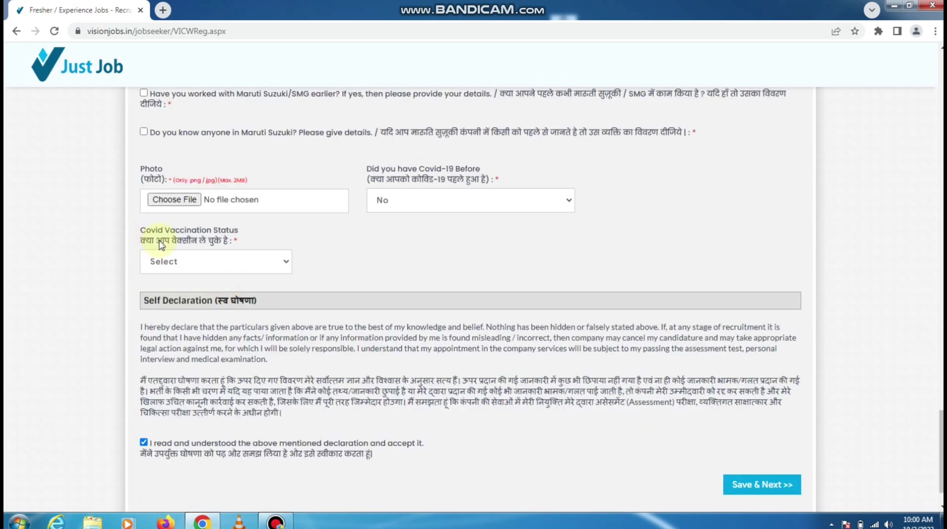
pyautogui.click(173, 268)
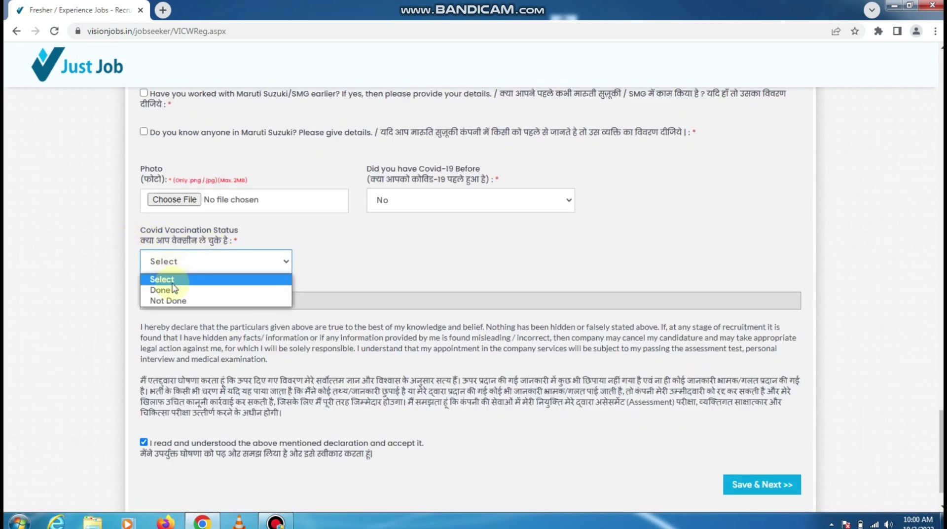
pyautogui.click(177, 291)
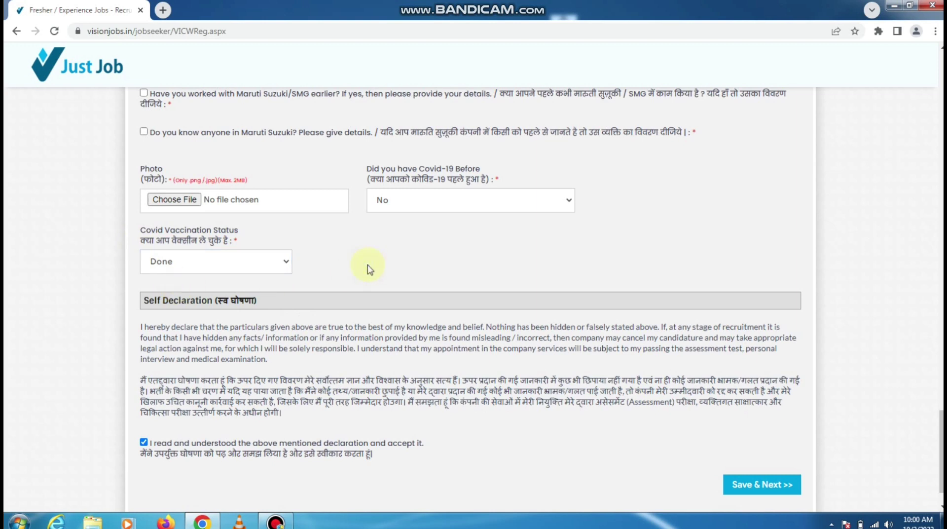
# Step: Keep the self declaration accepted and try to save the form and continue
pyautogui.scroll(-1, 179, 273)
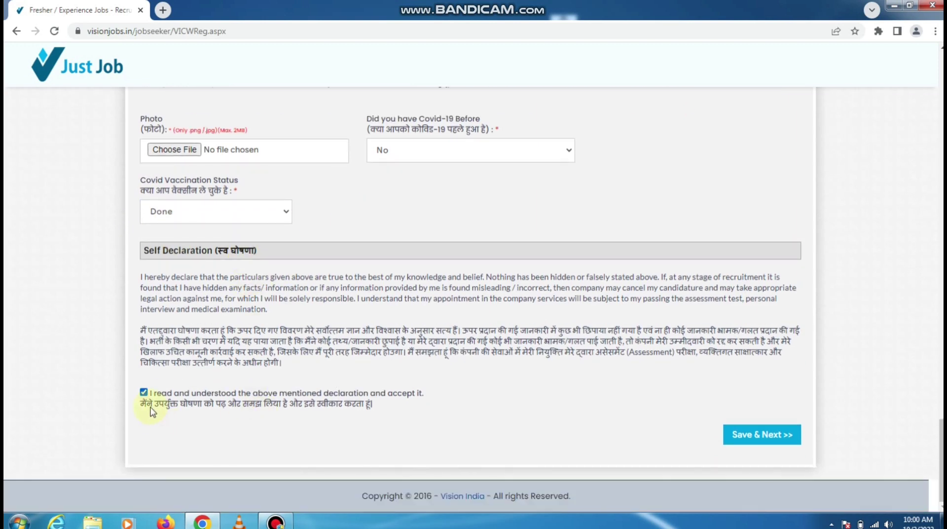
pyautogui.click(143, 392)
pyautogui.click(779, 437)
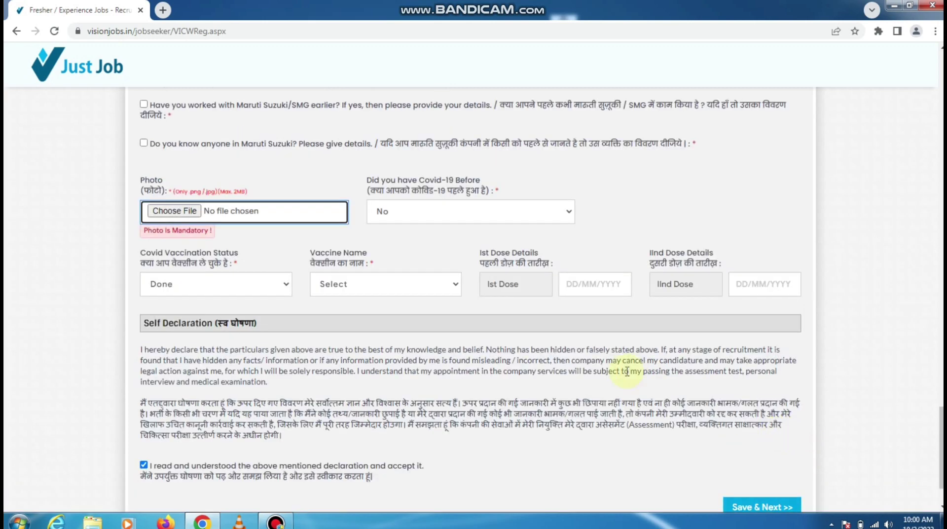
# Step: Review the whole registration form from the mobile number field to the self declaration and return to its beginning
pyautogui.scroll(5, 642, 372)
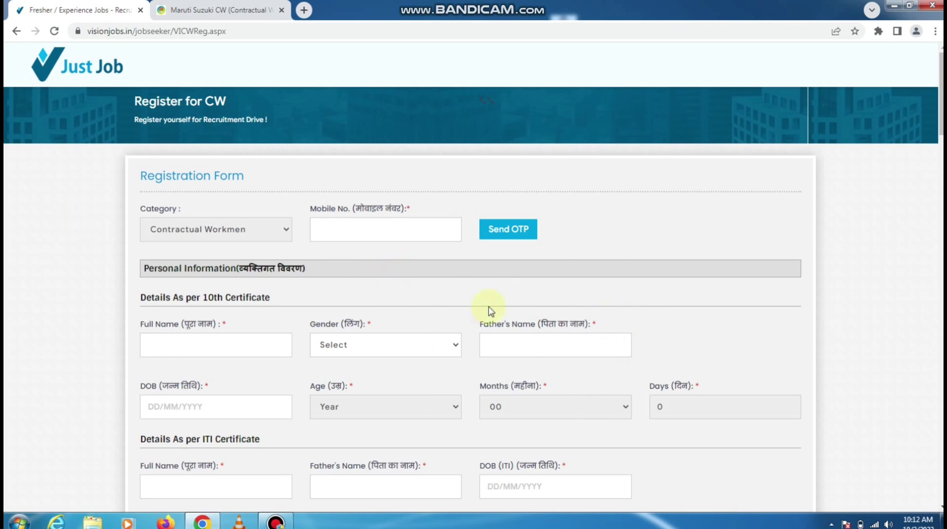
pyautogui.scroll(-14, 490, 310)
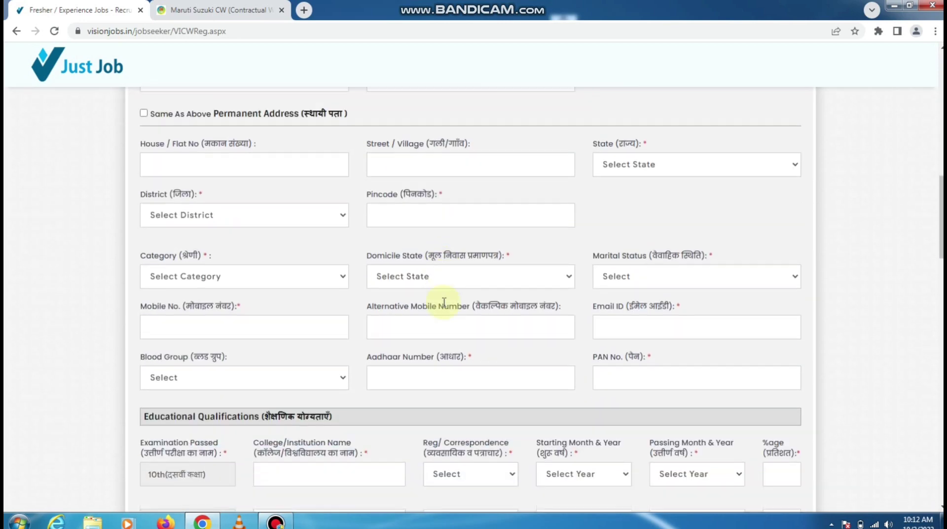
pyautogui.scroll(-11, 444, 301)
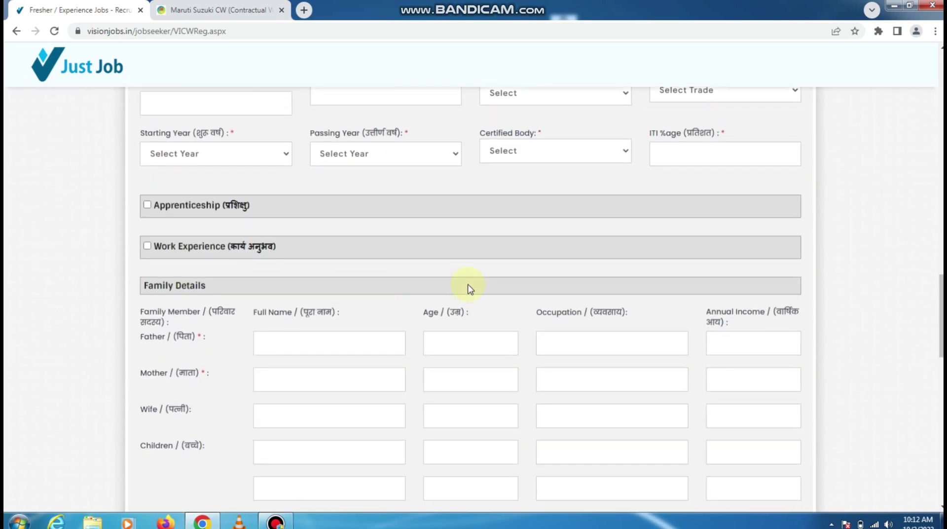
pyautogui.scroll(-6, 469, 288)
pyautogui.scroll(-4, 439, 316)
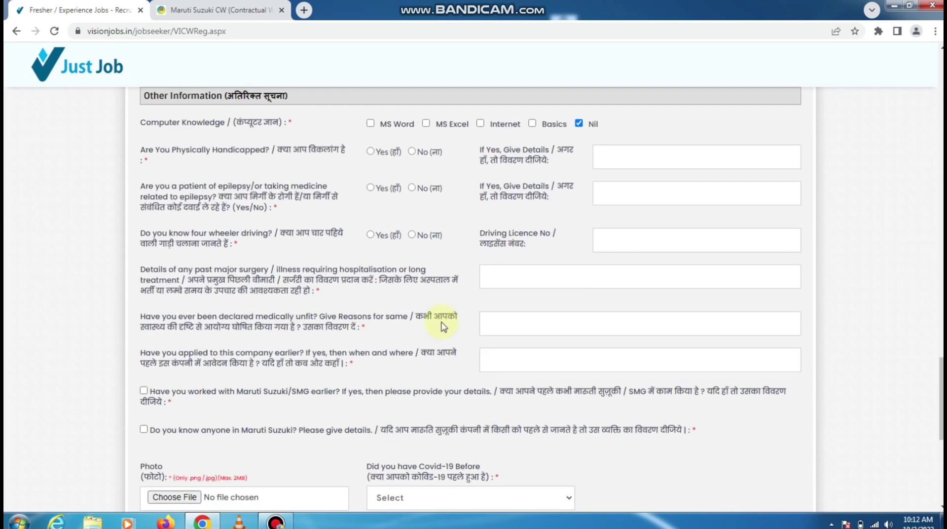
pyautogui.scroll(-6, 443, 323)
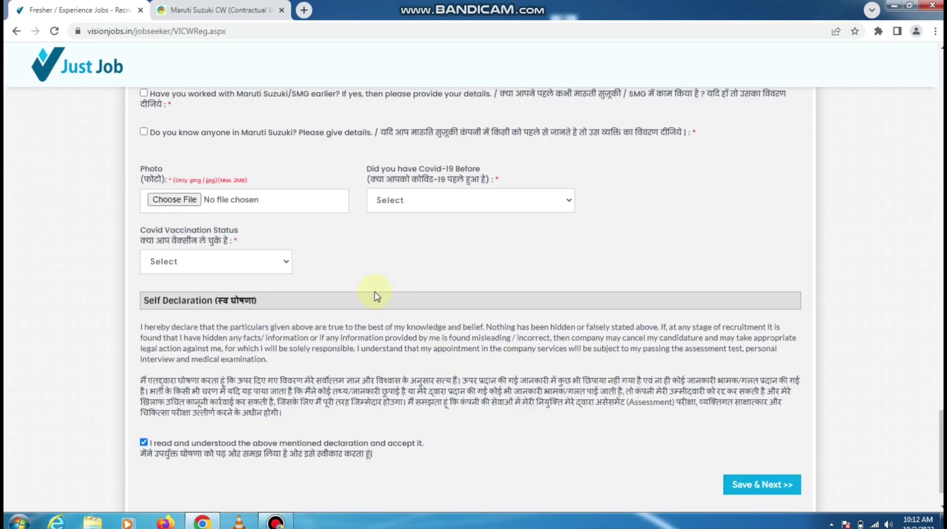
pyautogui.scroll(-1, 385, 296)
pyautogui.scroll(15, 391, 296)
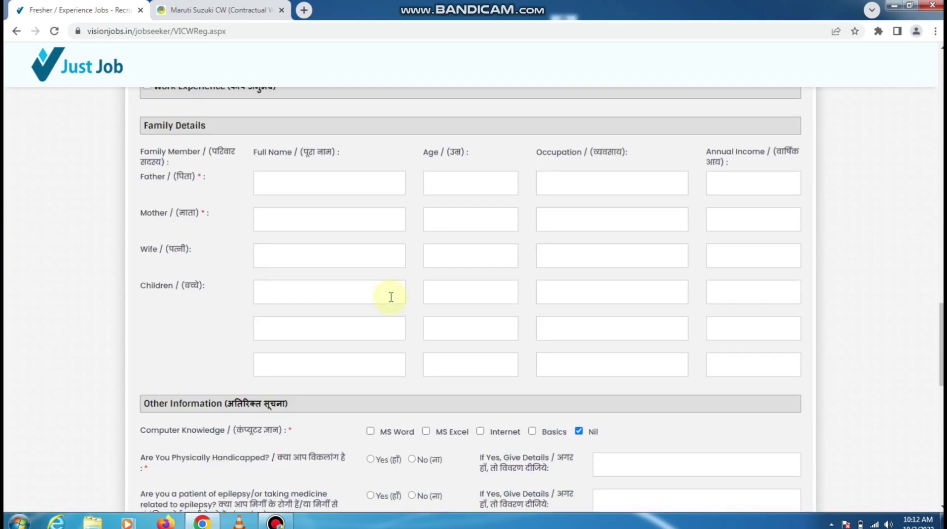
pyautogui.scroll(20, 391, 297)
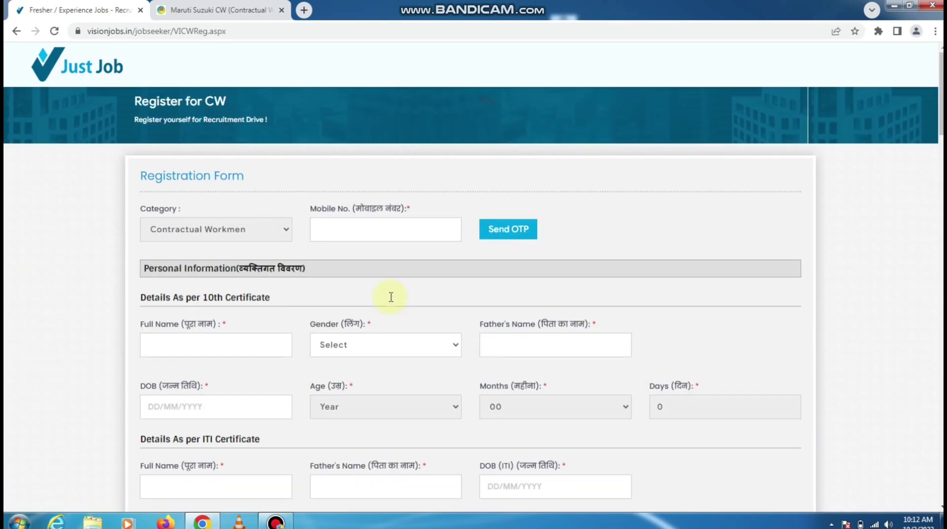
# Step: Switch to the Online Job Tak article on Maruti Suzuki CW recruitment and review its job details, salary, qualification and dates at 100% zoom
pyautogui.click(212, 10)
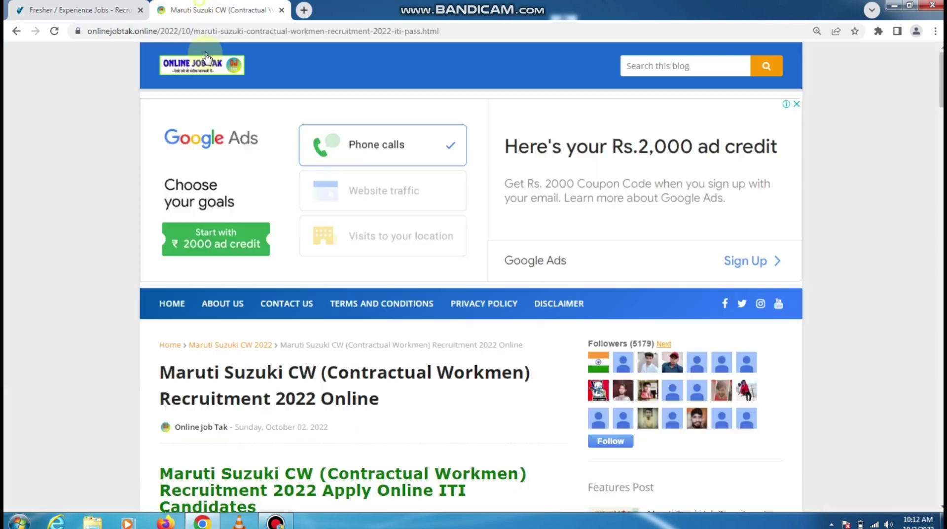
pyautogui.scroll(-6, 395, 316)
pyautogui.scroll(-4, 501, 317)
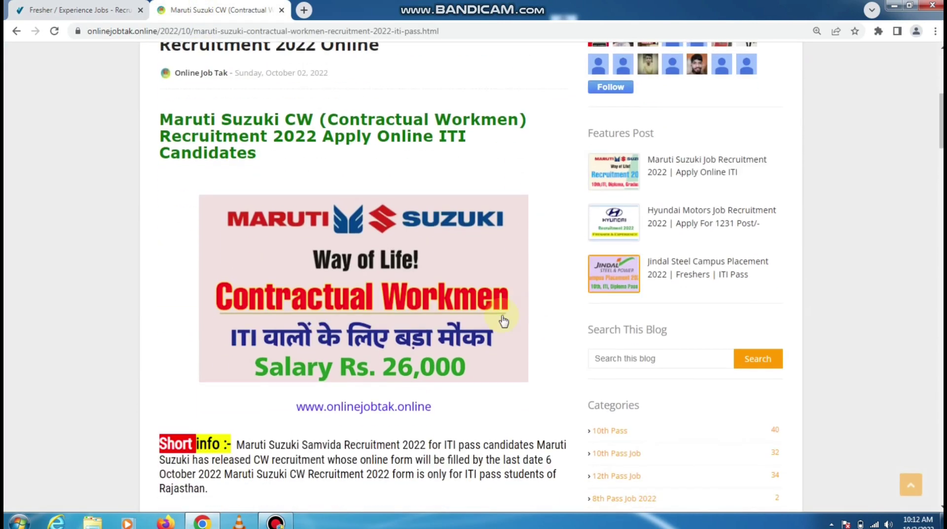
pyautogui.scroll(-4, 389, 301)
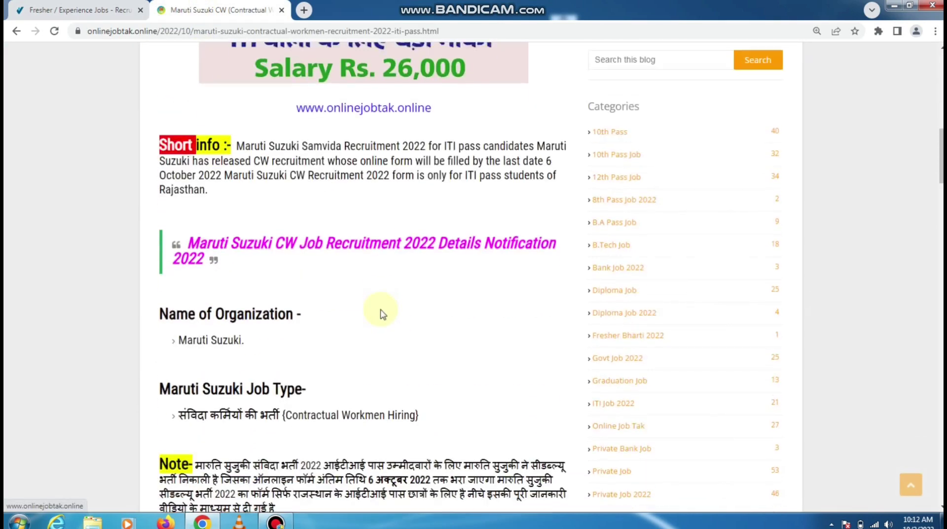
pyautogui.scroll(13, 381, 310)
pyautogui.scroll(-2, 477, 263)
pyautogui.scroll(-3, 477, 263)
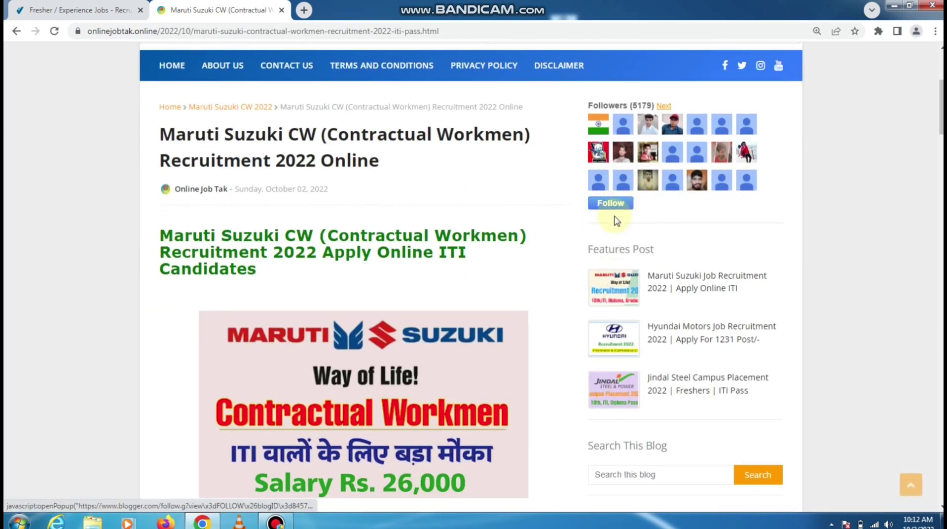
pyautogui.scroll(-11, 417, 311)
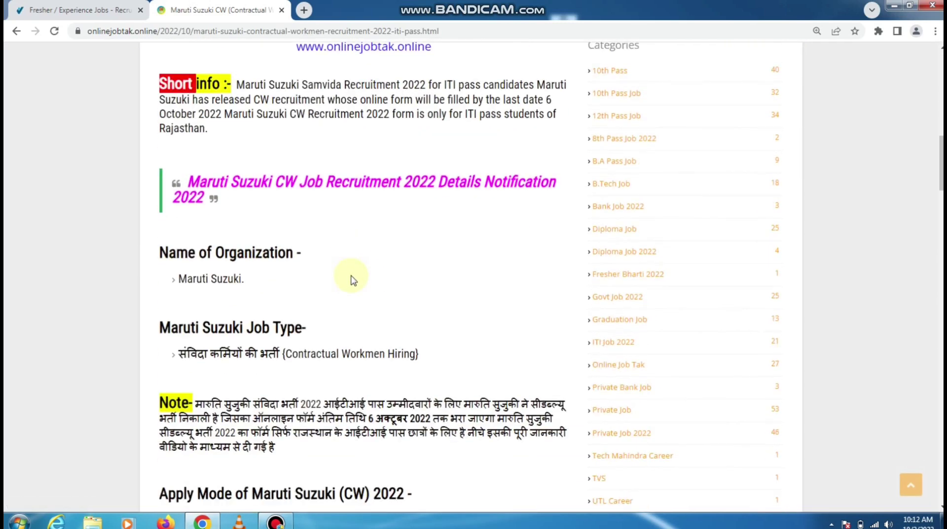
pyautogui.hotkey('ctrl', '-')
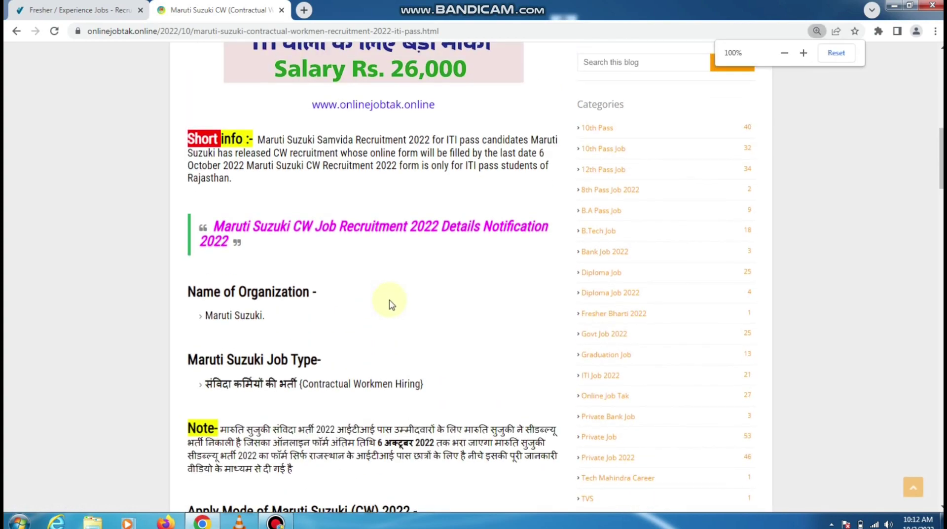
pyautogui.scroll(-8, 420, 296)
pyautogui.scroll(-5, 449, 310)
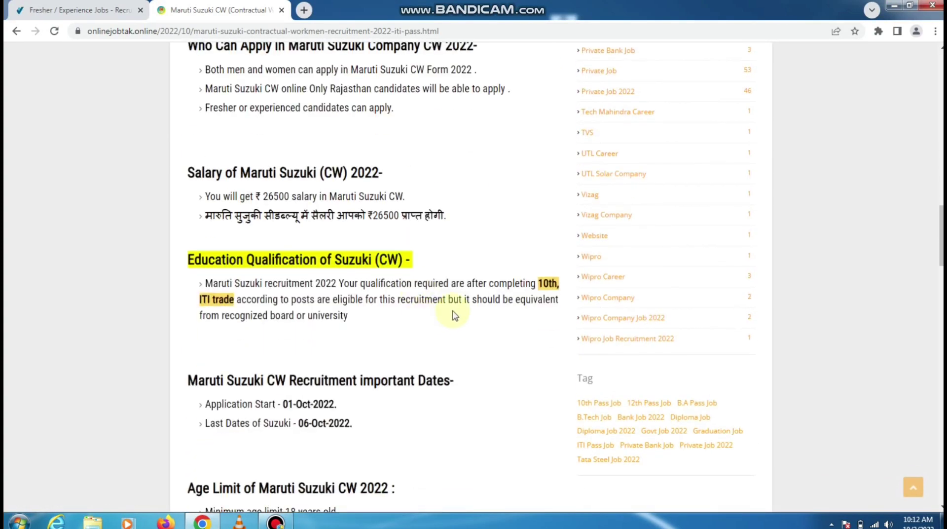